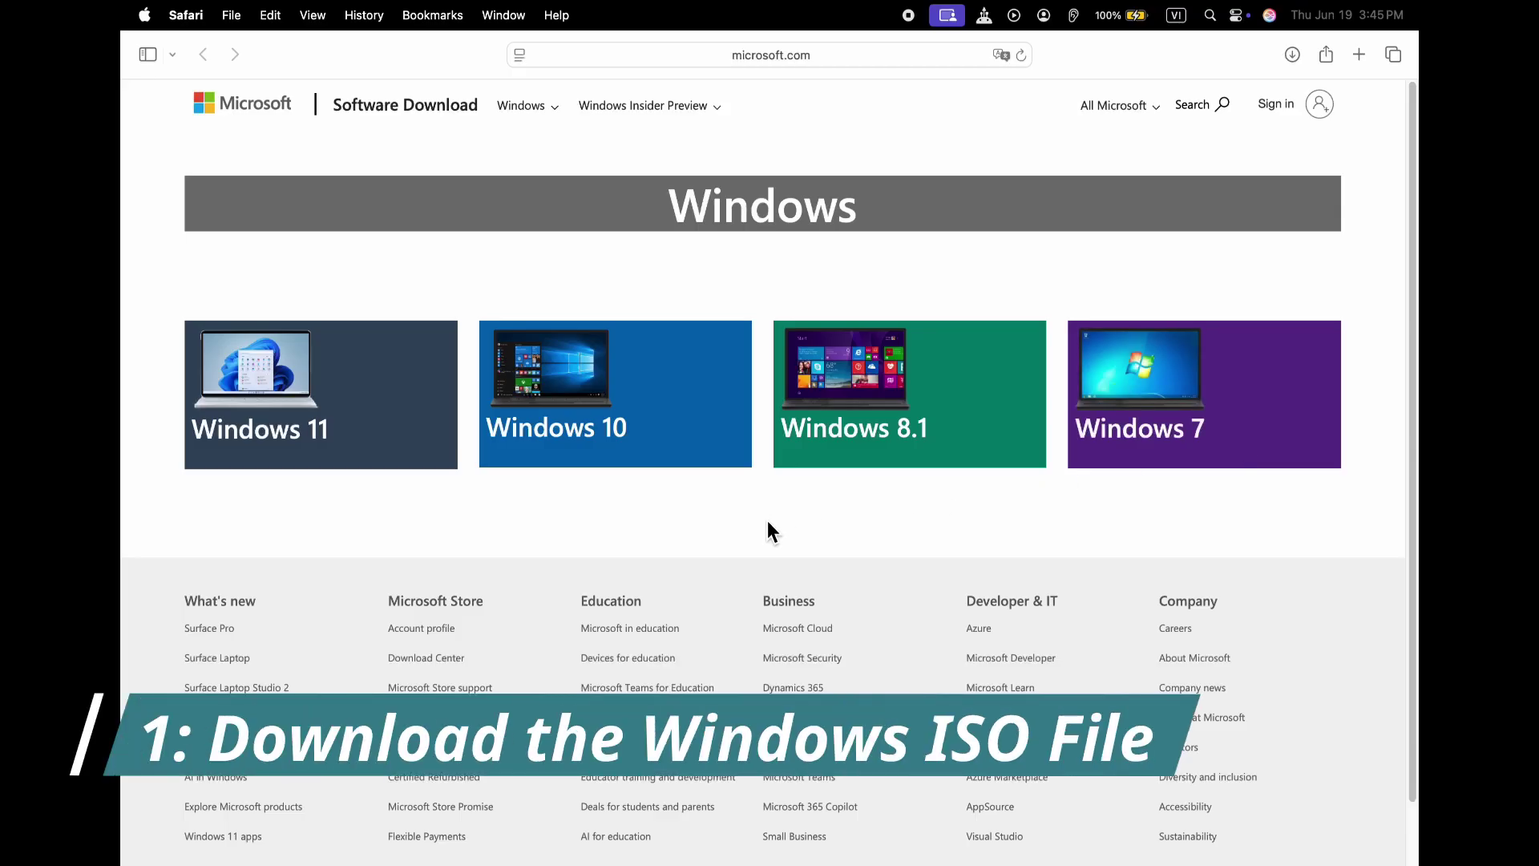
- Download the Windows 11 multi-edition x64 ISO in English (United States), 64-bit
click(326, 388)
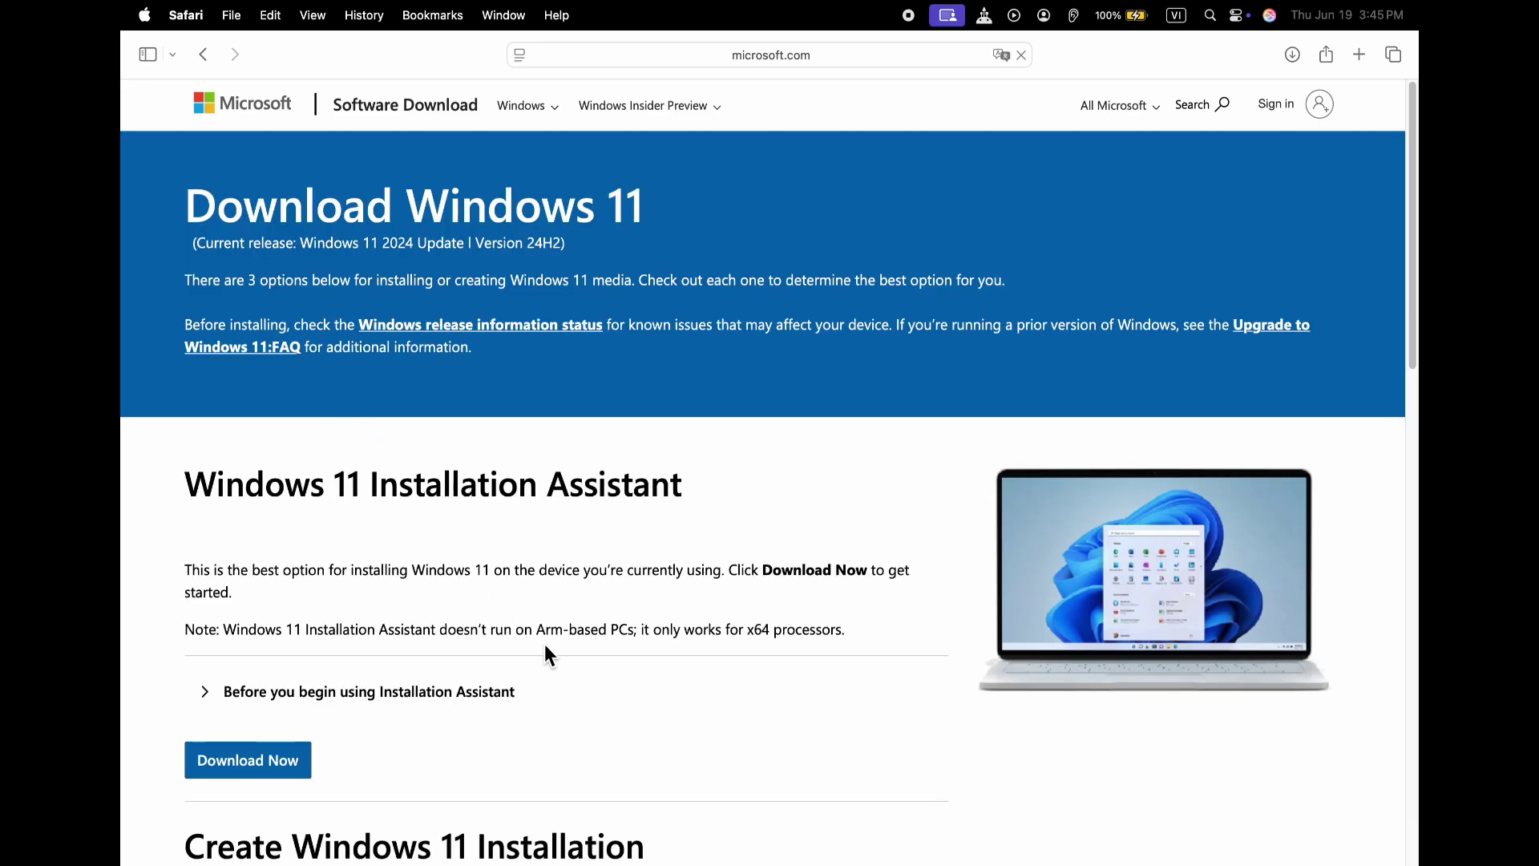
scroll(547, 653, down, 6)
scroll(539, 635, down, 5)
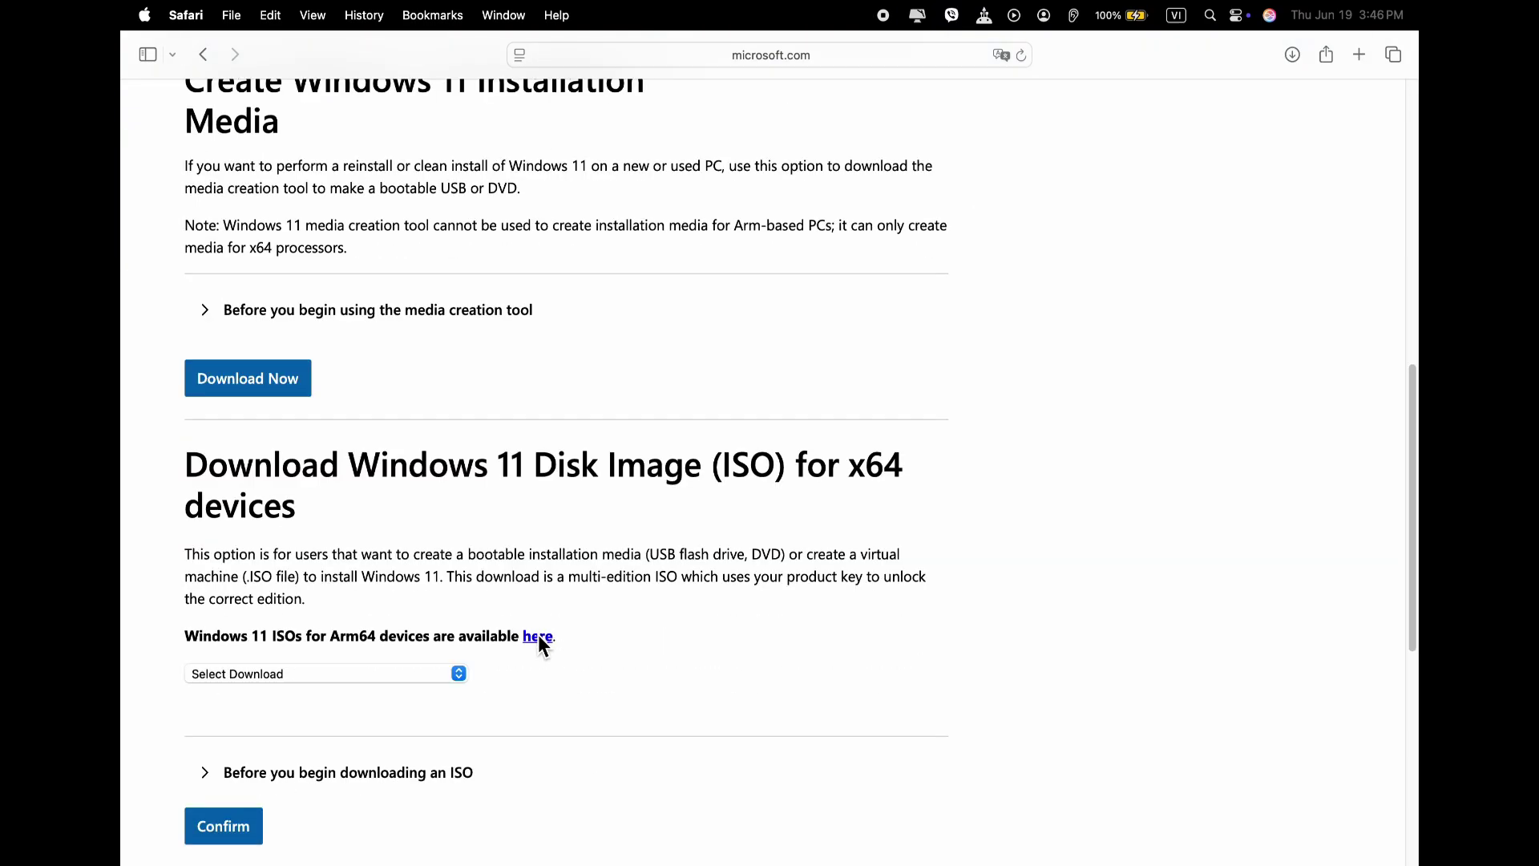
click(371, 585)
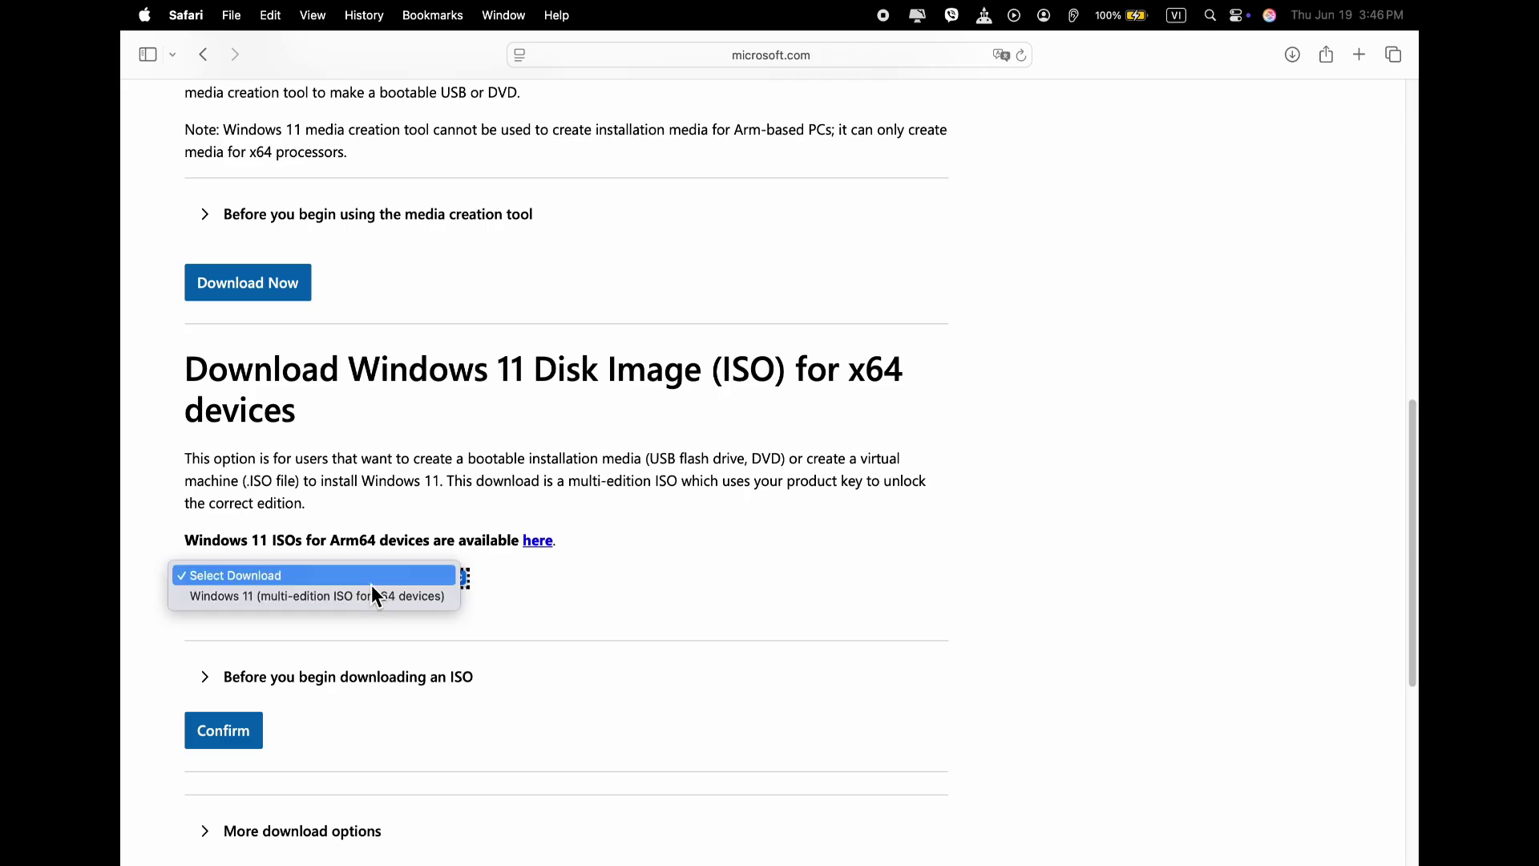
click(363, 598)
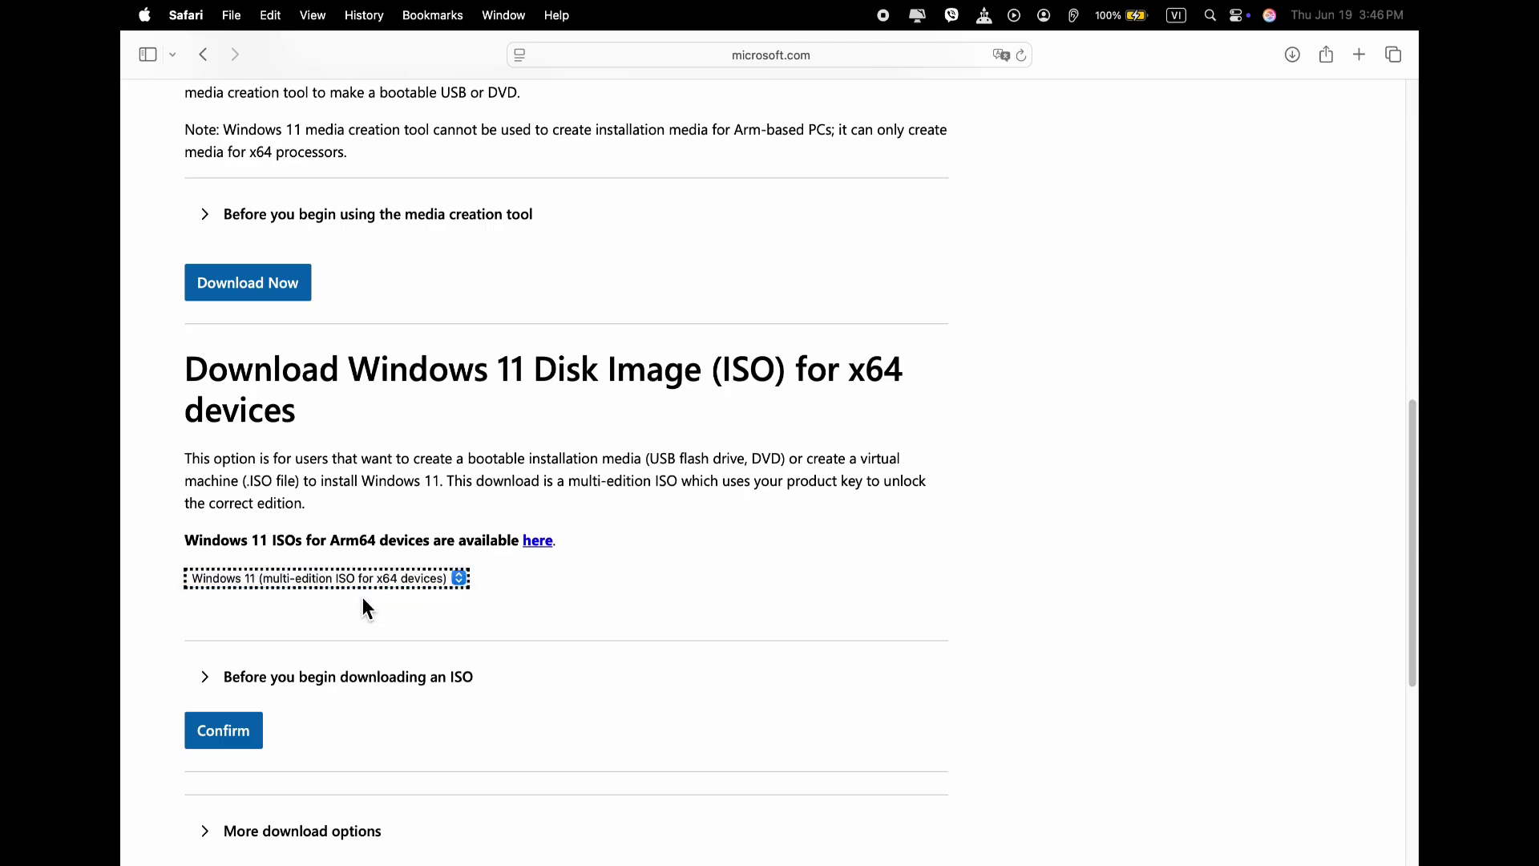
click(254, 732)
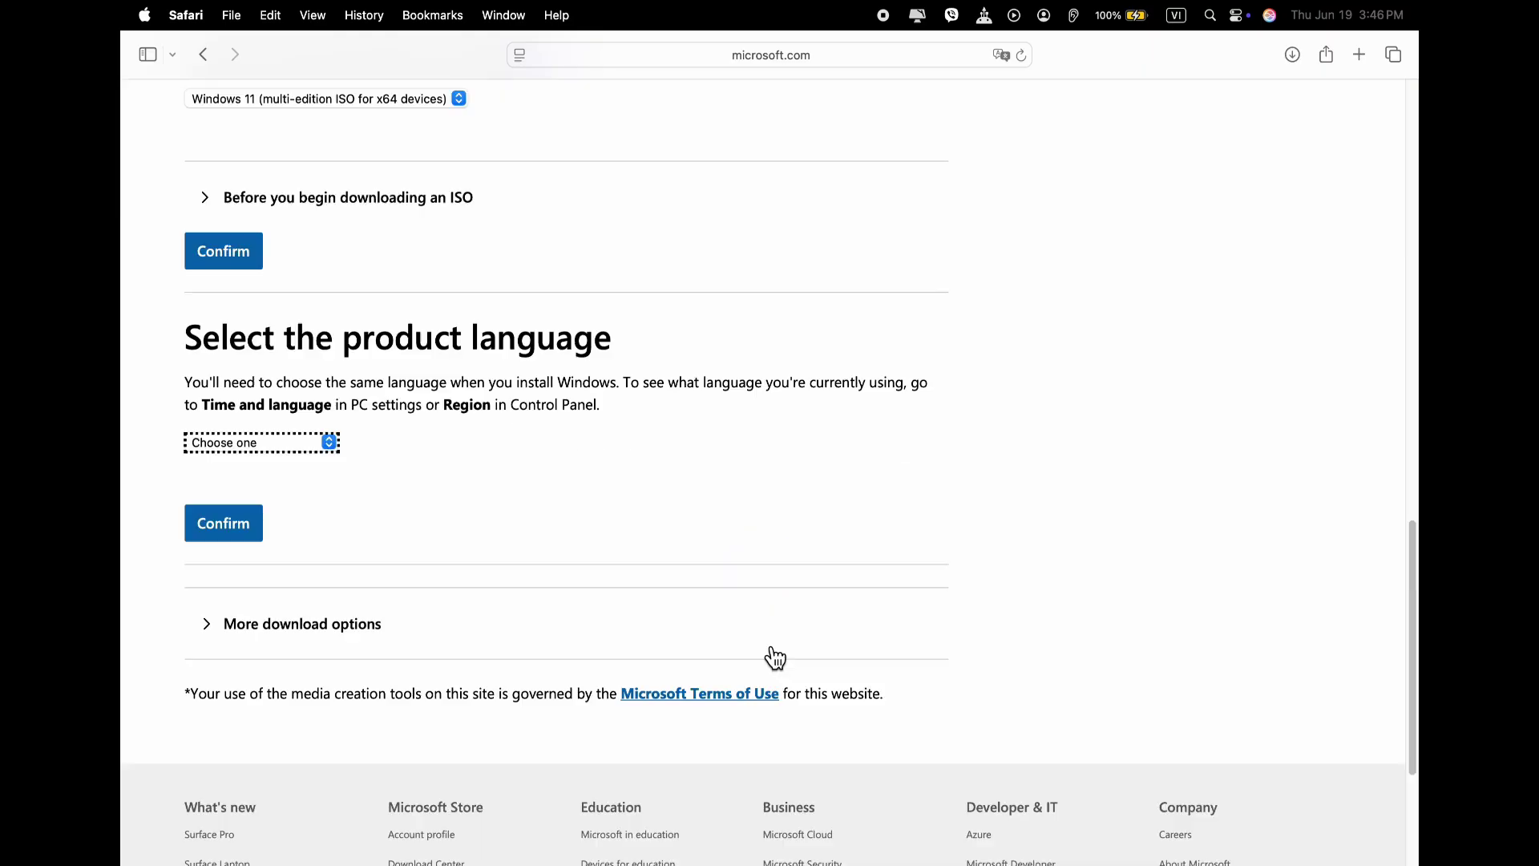
click(306, 451)
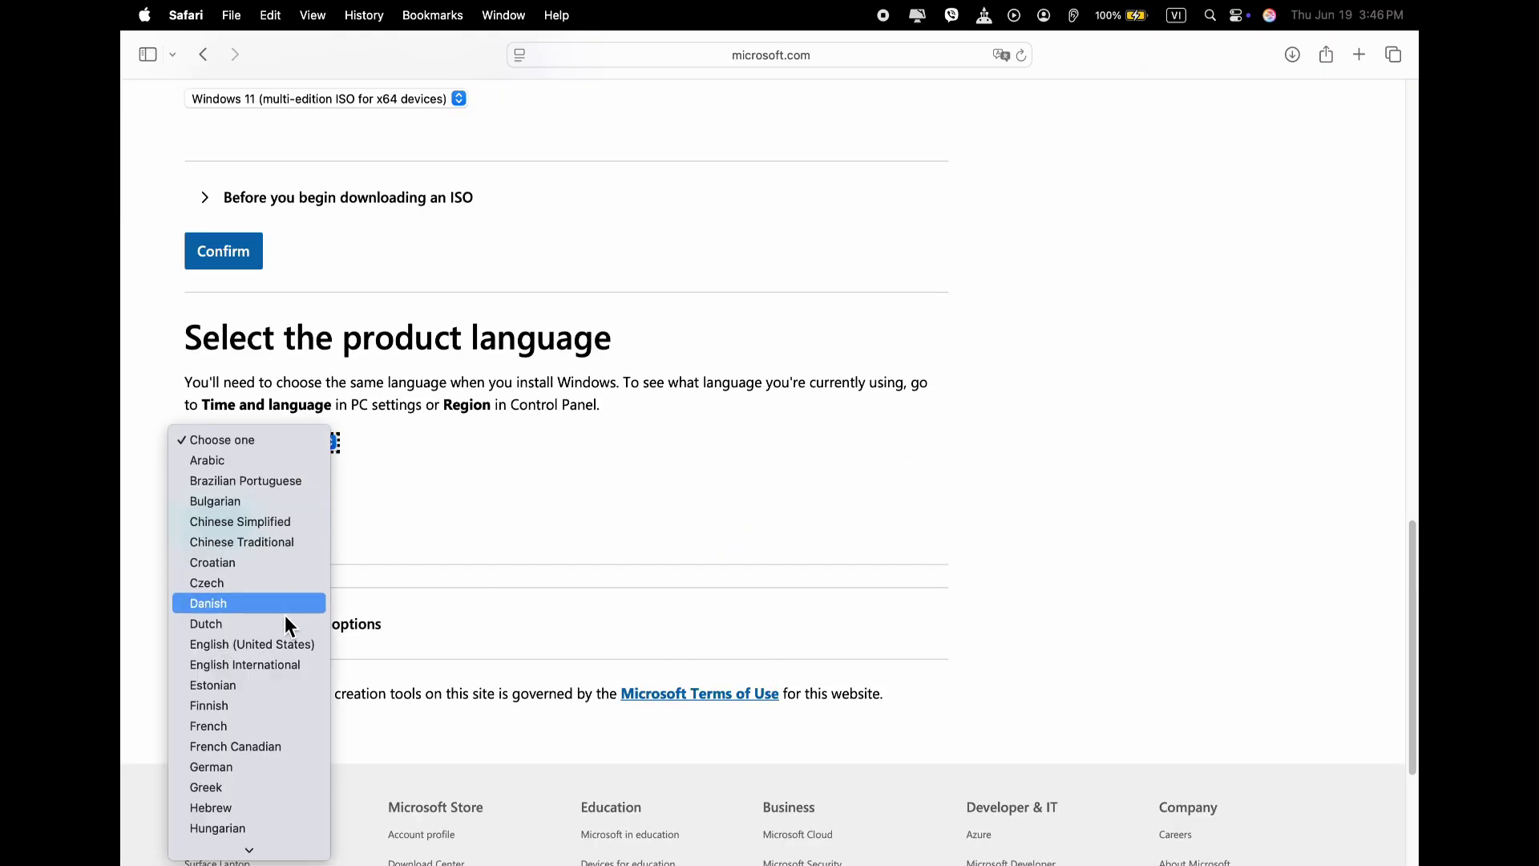
click(287, 639)
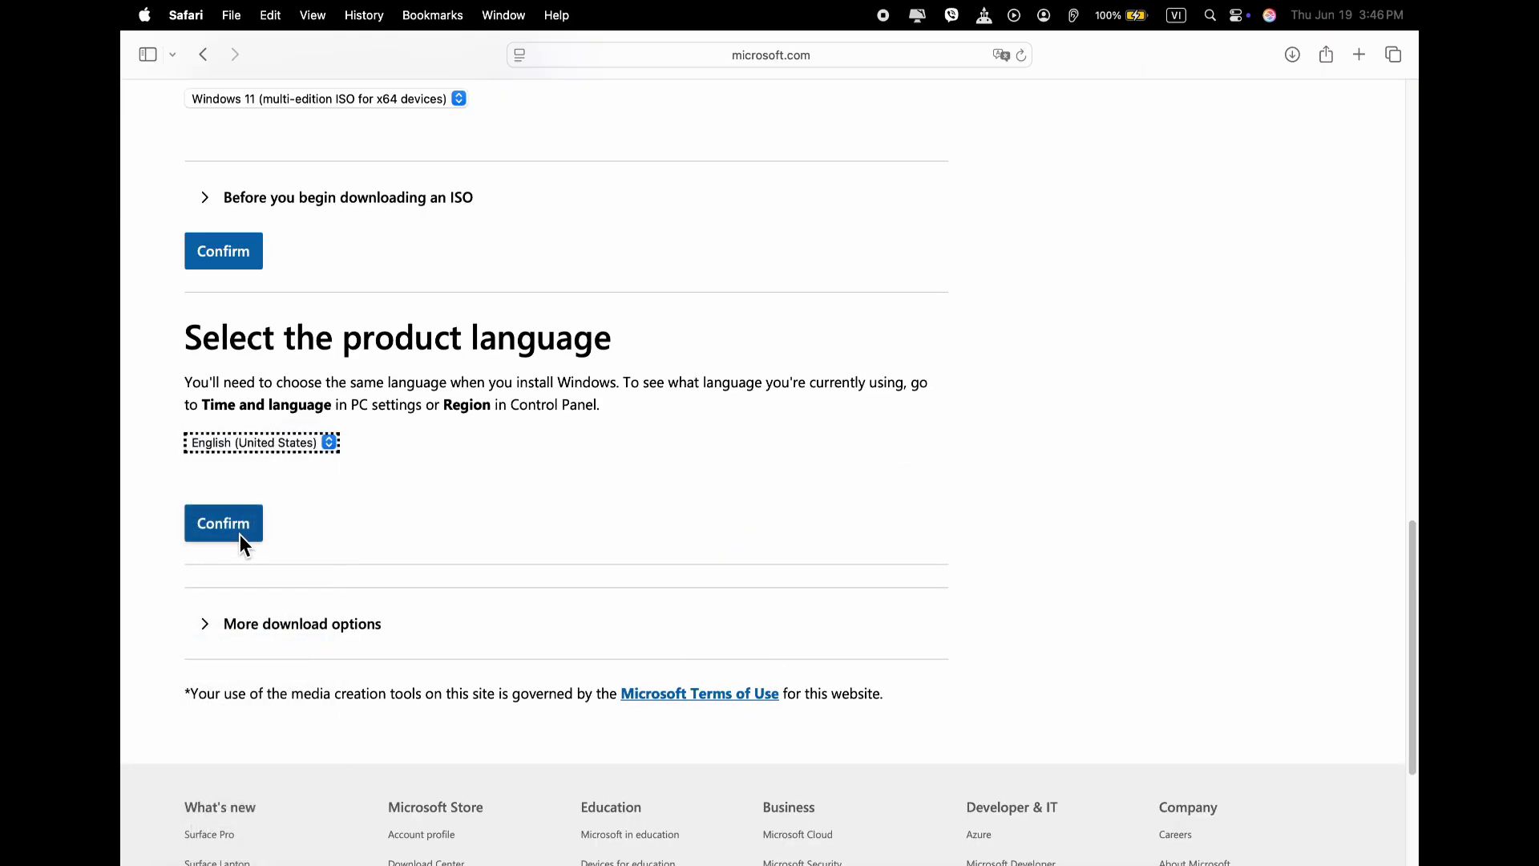
click(239, 534)
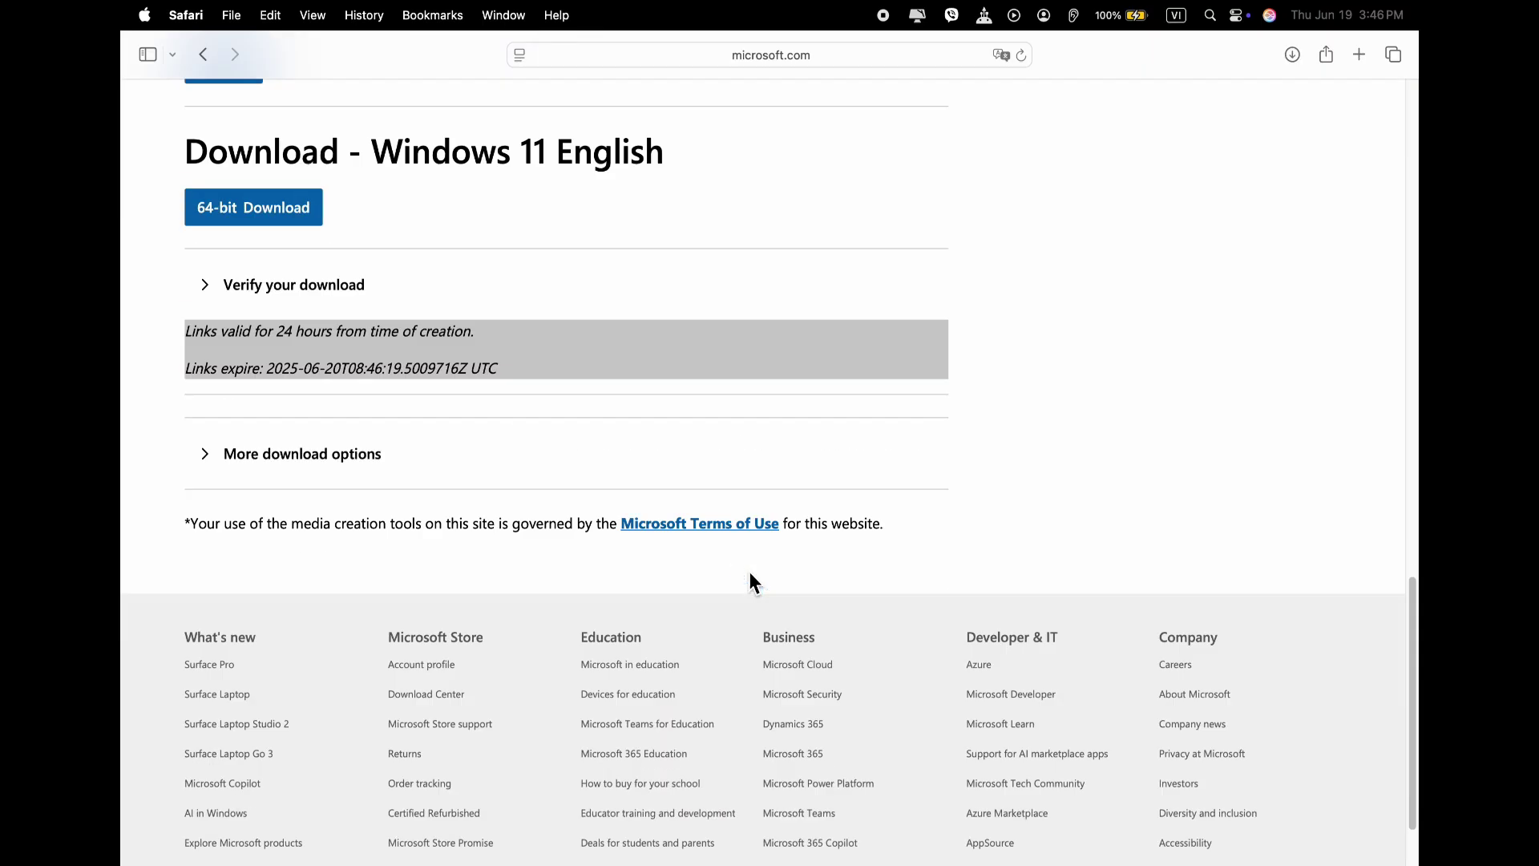
click(299, 162)
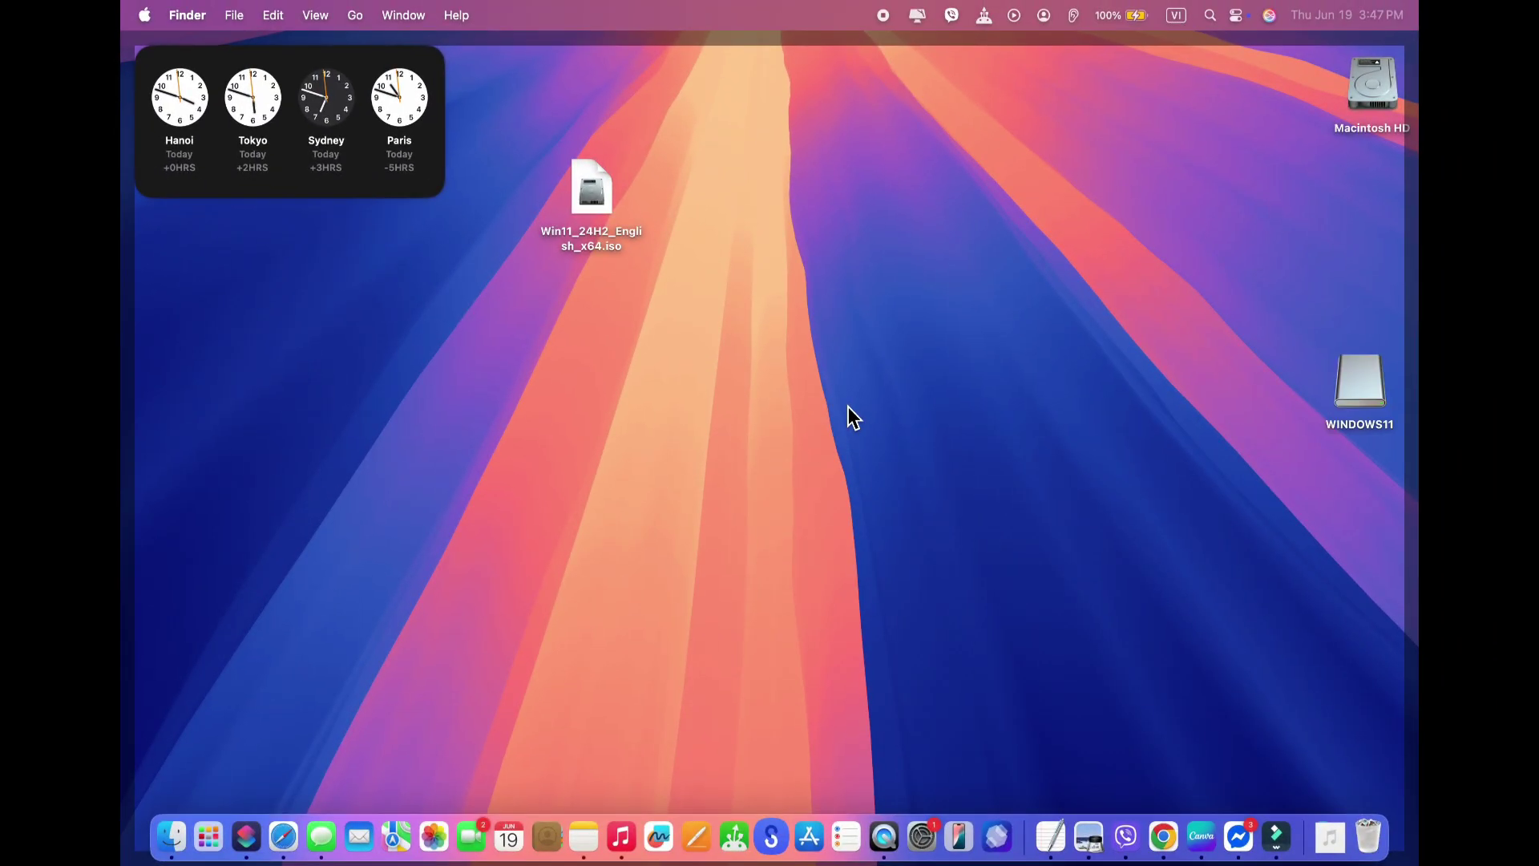
- Reposition the WINDOWS11 drive icon, then launch Disk Utility and select the WINDOWS11 volume
drag(1365, 413, 1234, 203)
drag(1354, 394, 1206, 160)
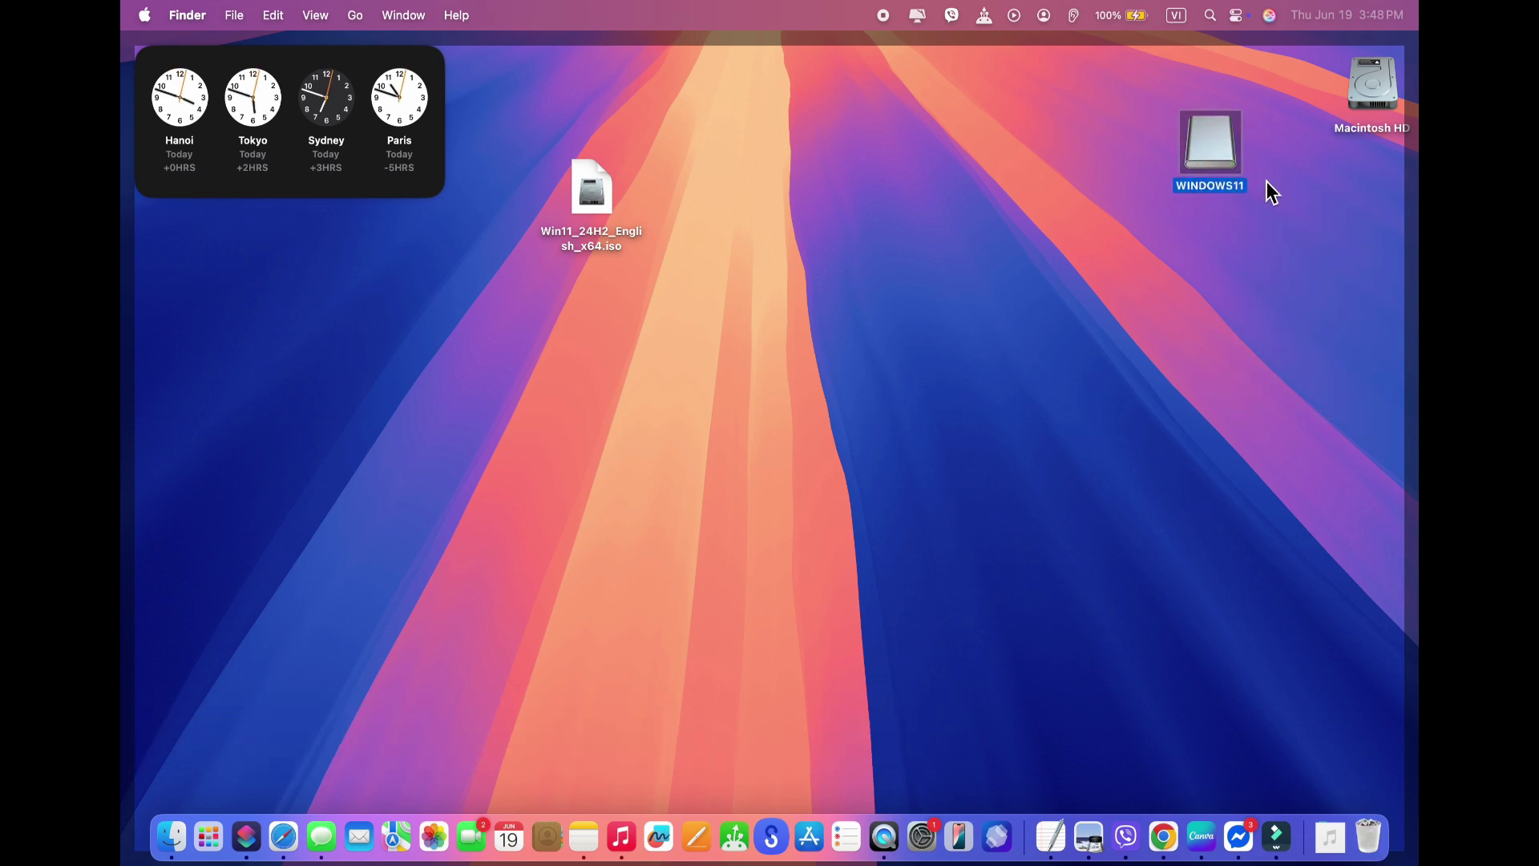
click(787, 462)
key(super+space)
text(disk)
key(Return)
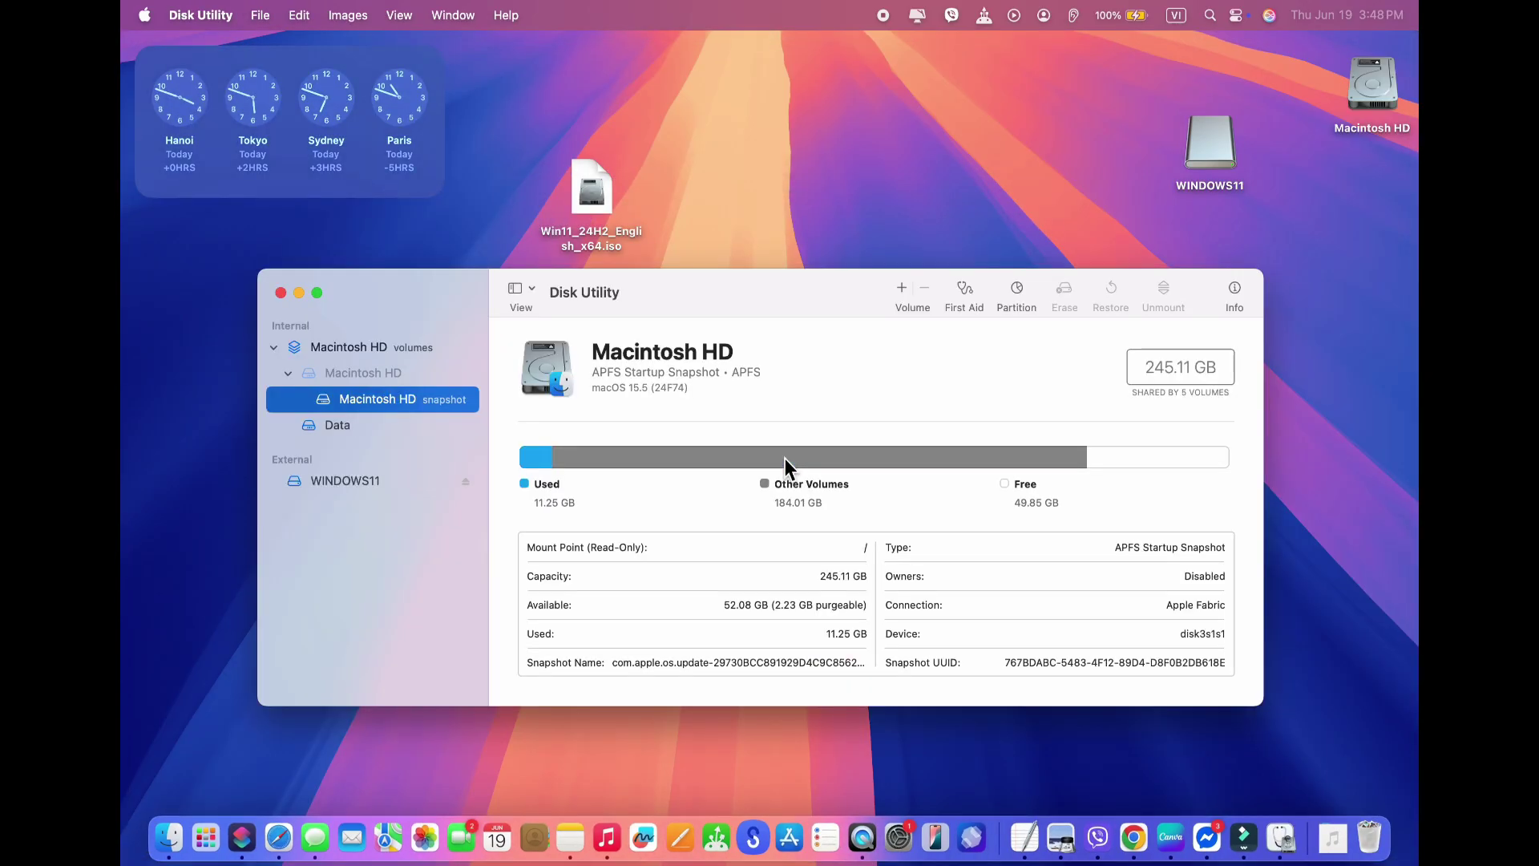
click(362, 481)
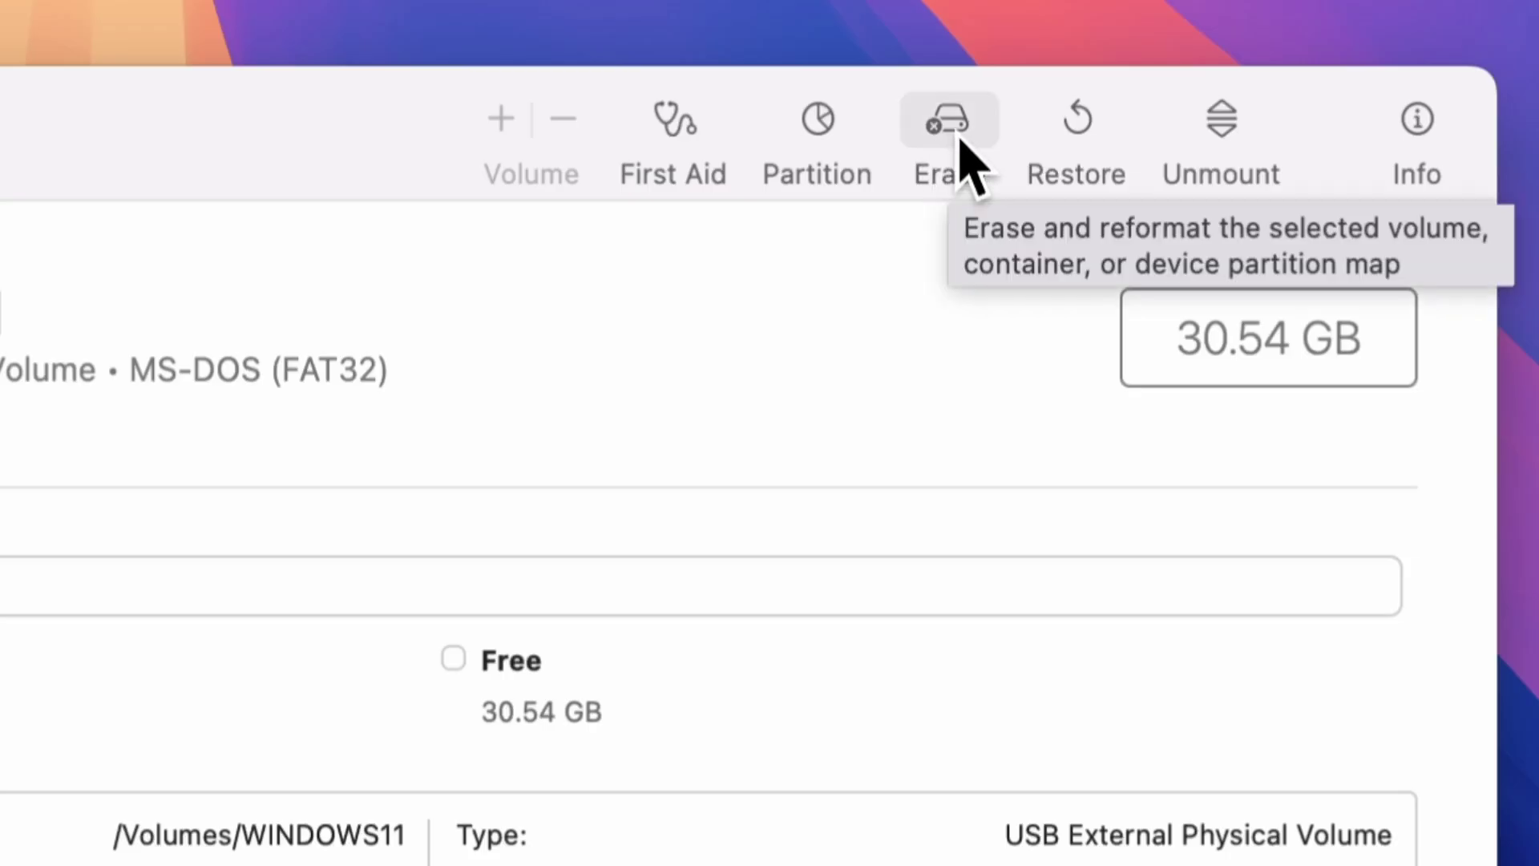
- Erase the drive as MS-DOS (FAT32) with the name WINDOWS 11
click(960, 138)
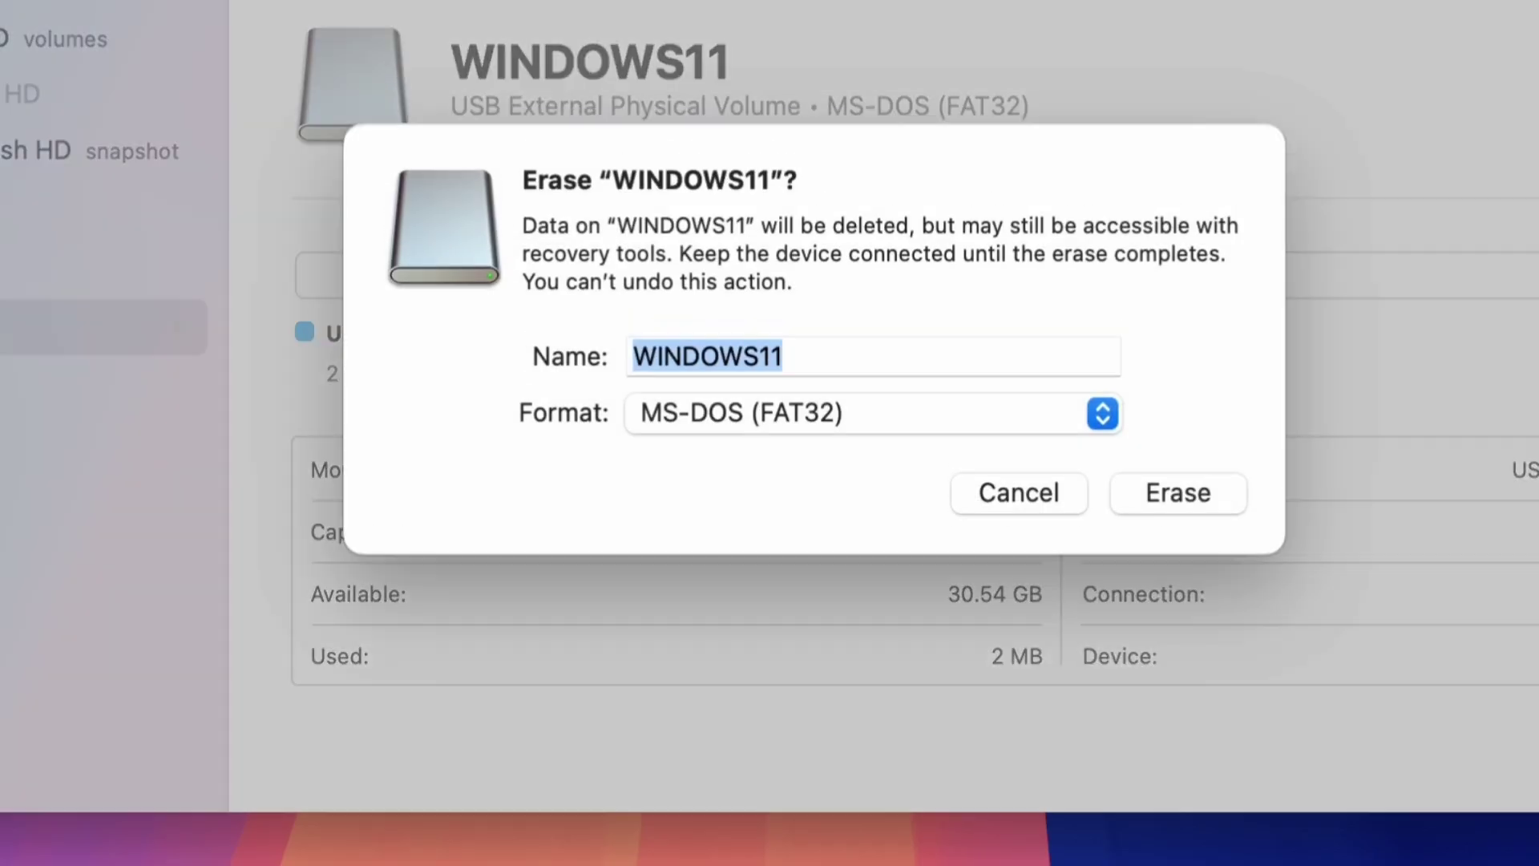
click(129, 702)
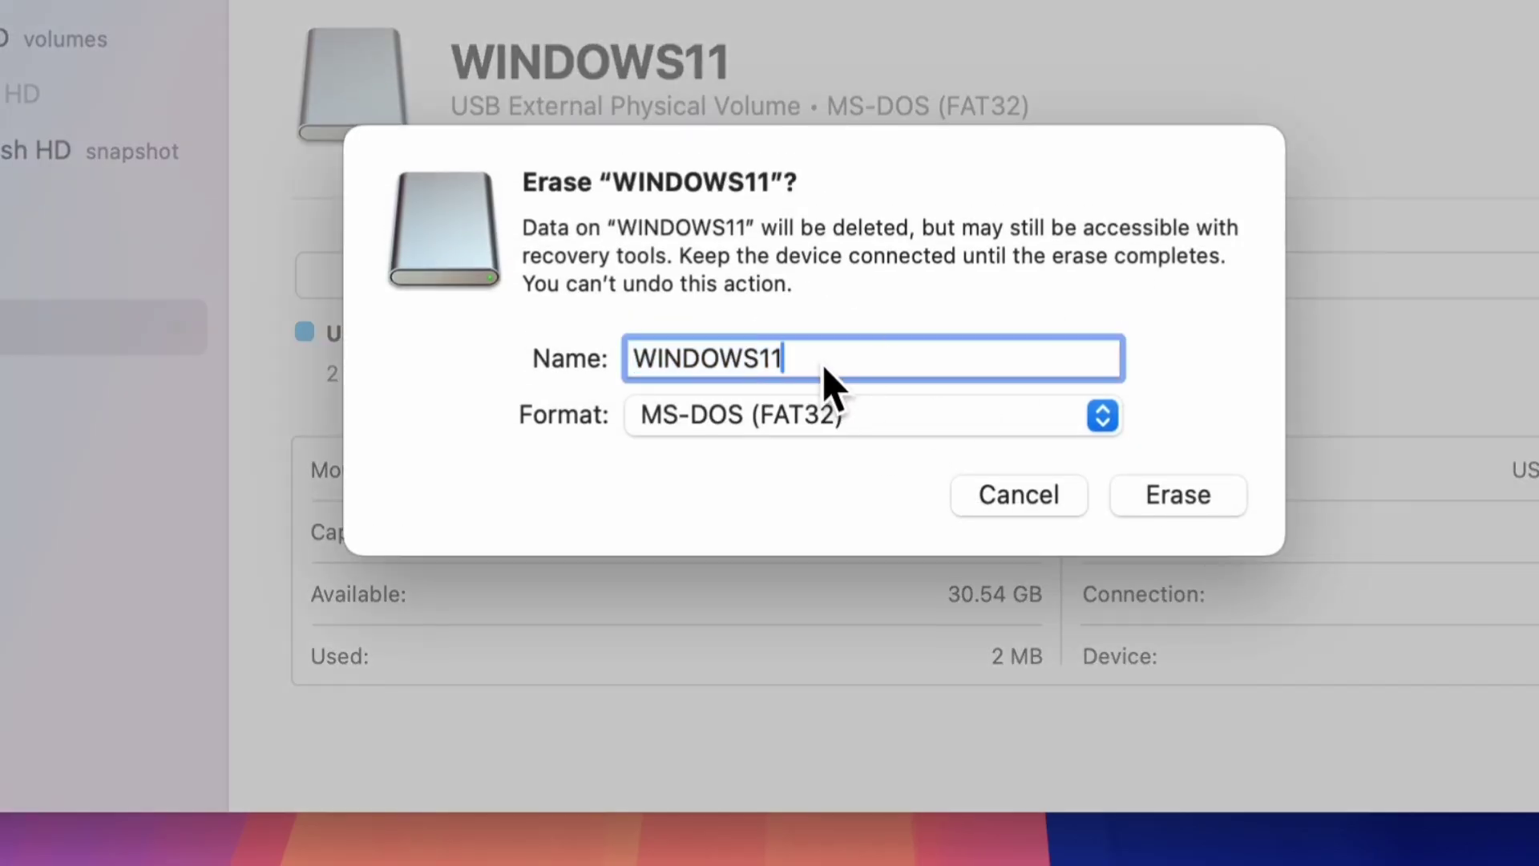
key(BackSpace)
key(BackSpace)
text(11)
click(1105, 429)
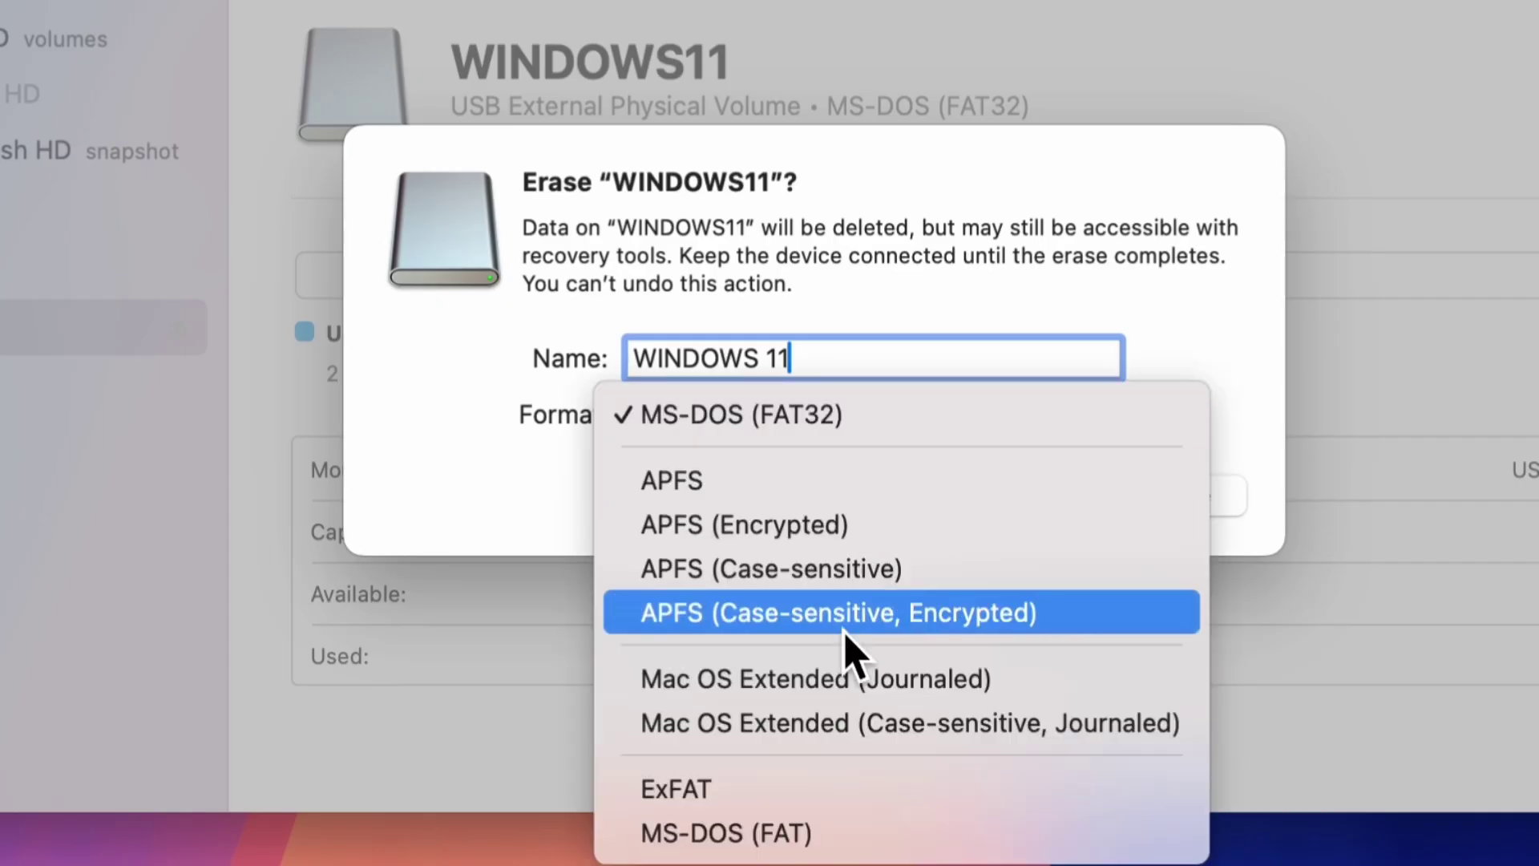
click(851, 425)
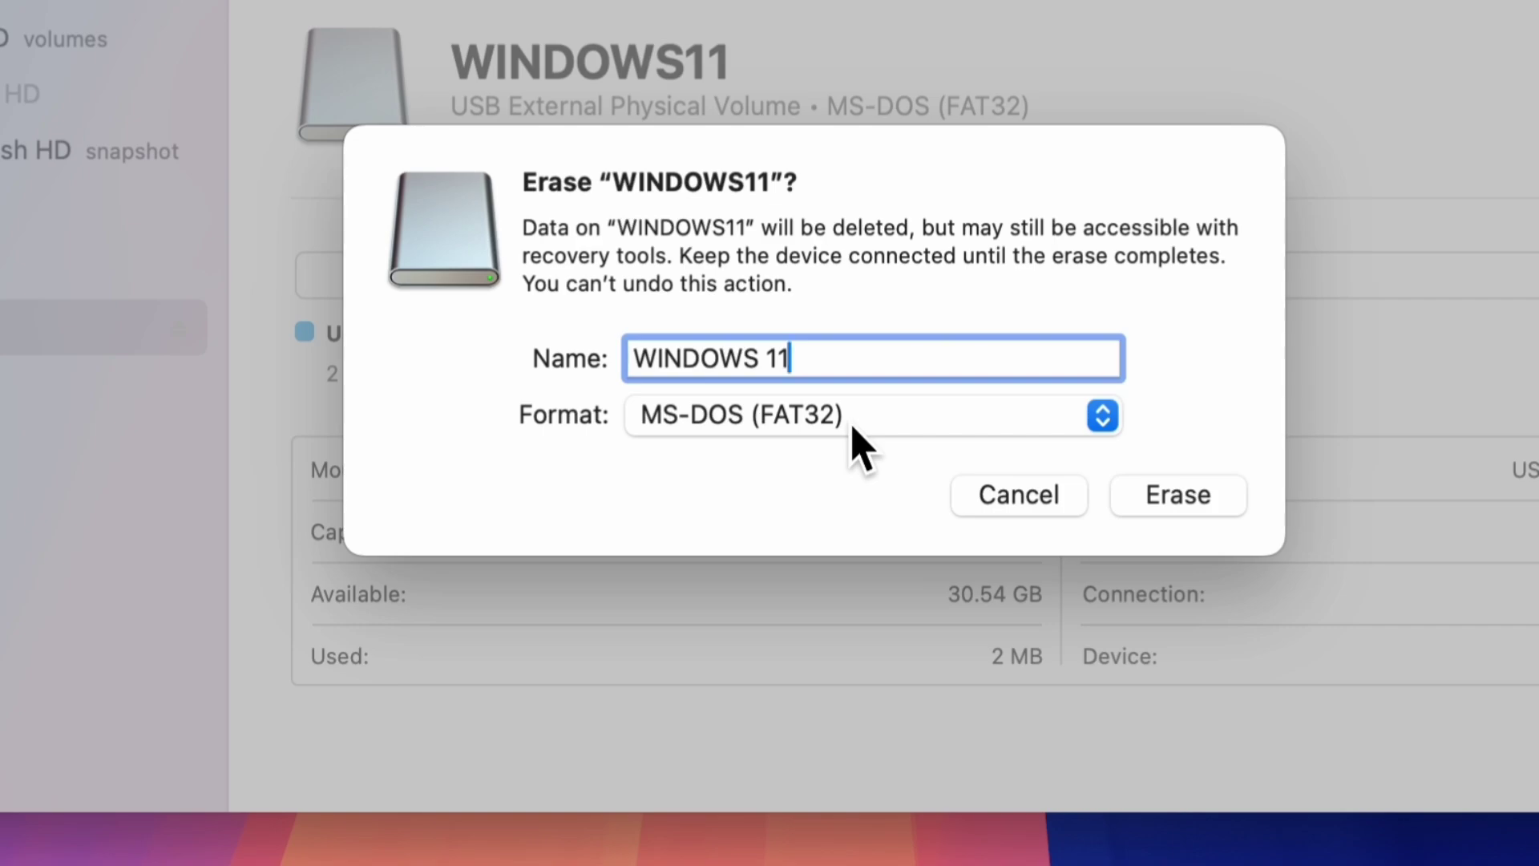
click(1202, 506)
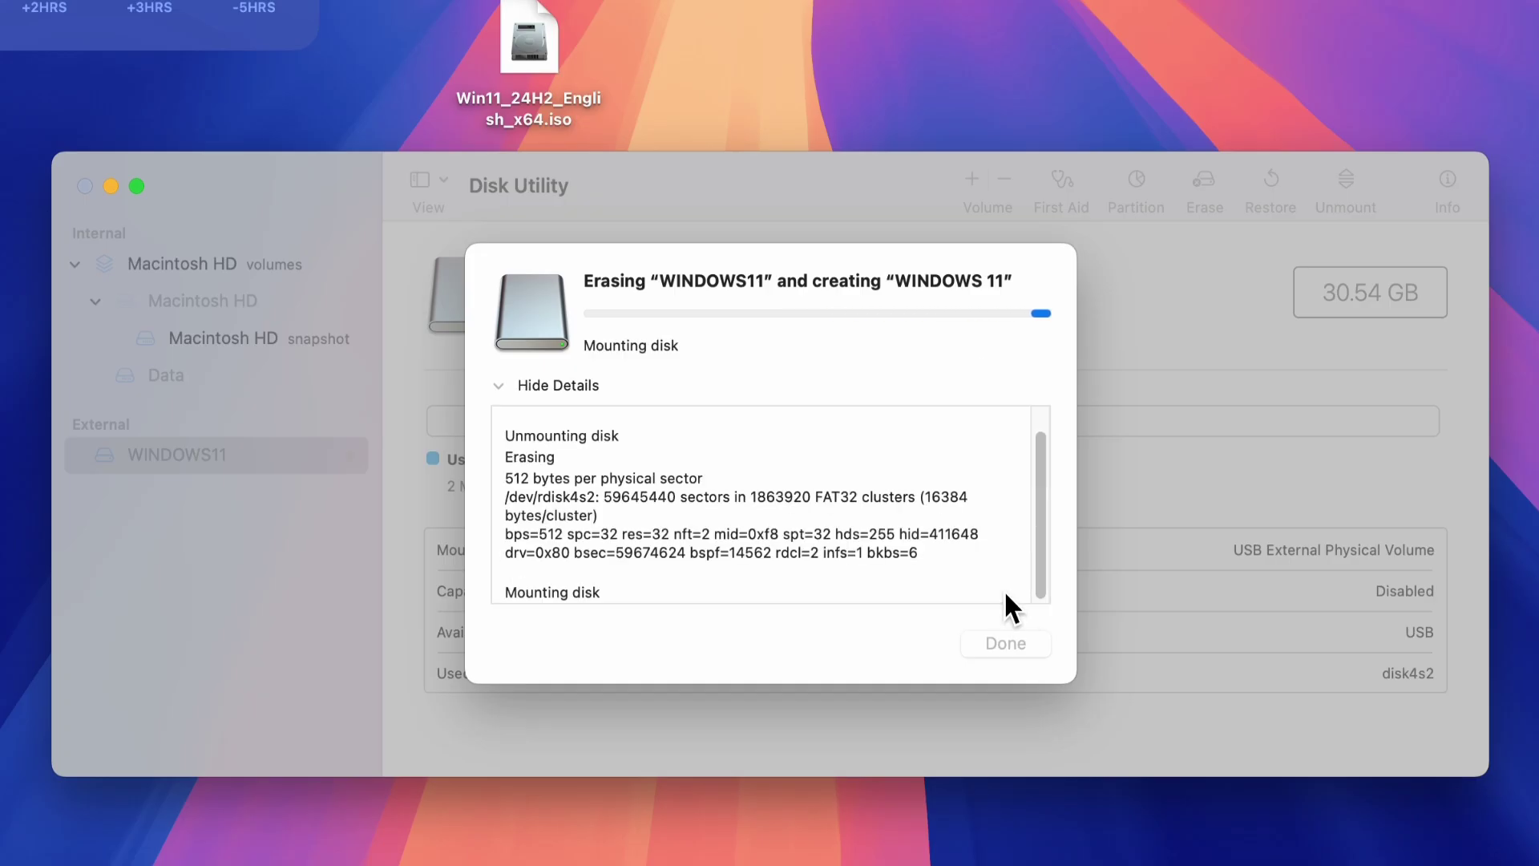
click(630, 43)
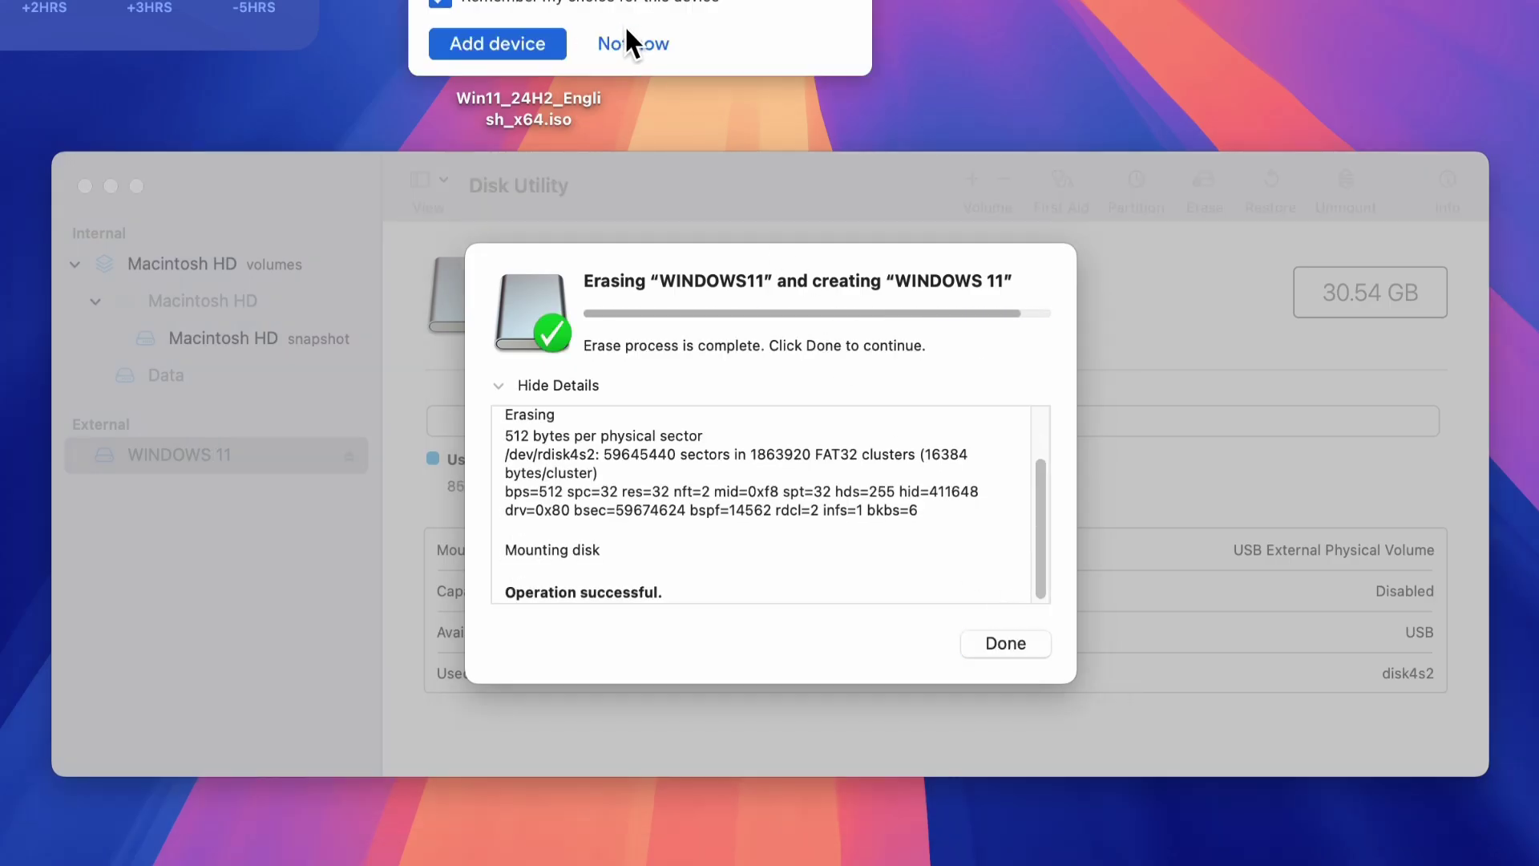
- Mount the Windows 11 ISO and open its installer volume in a window at the upper left
click(1021, 638)
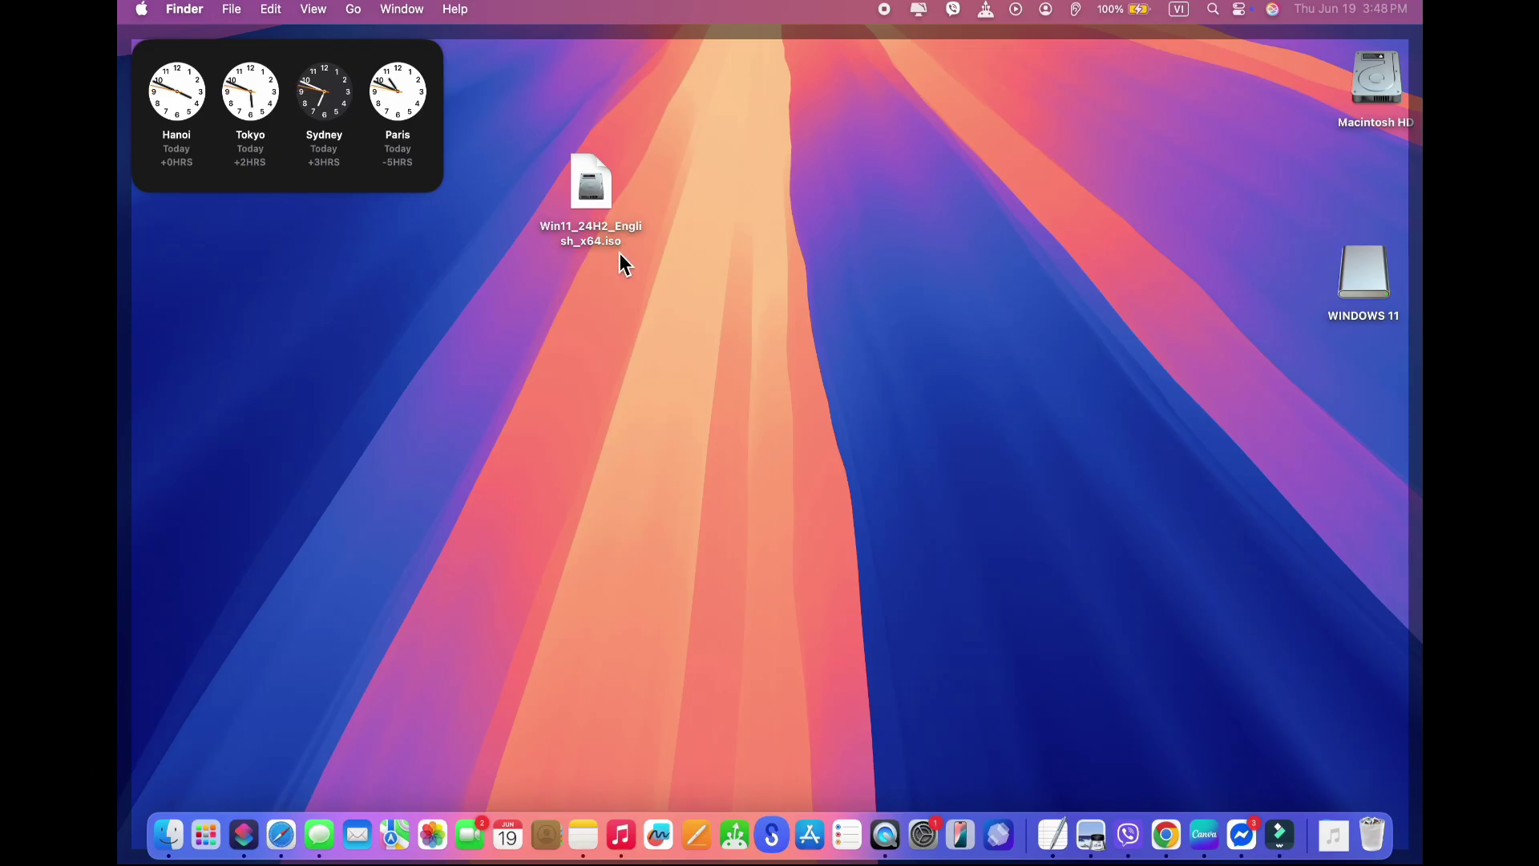
double_click(598, 206)
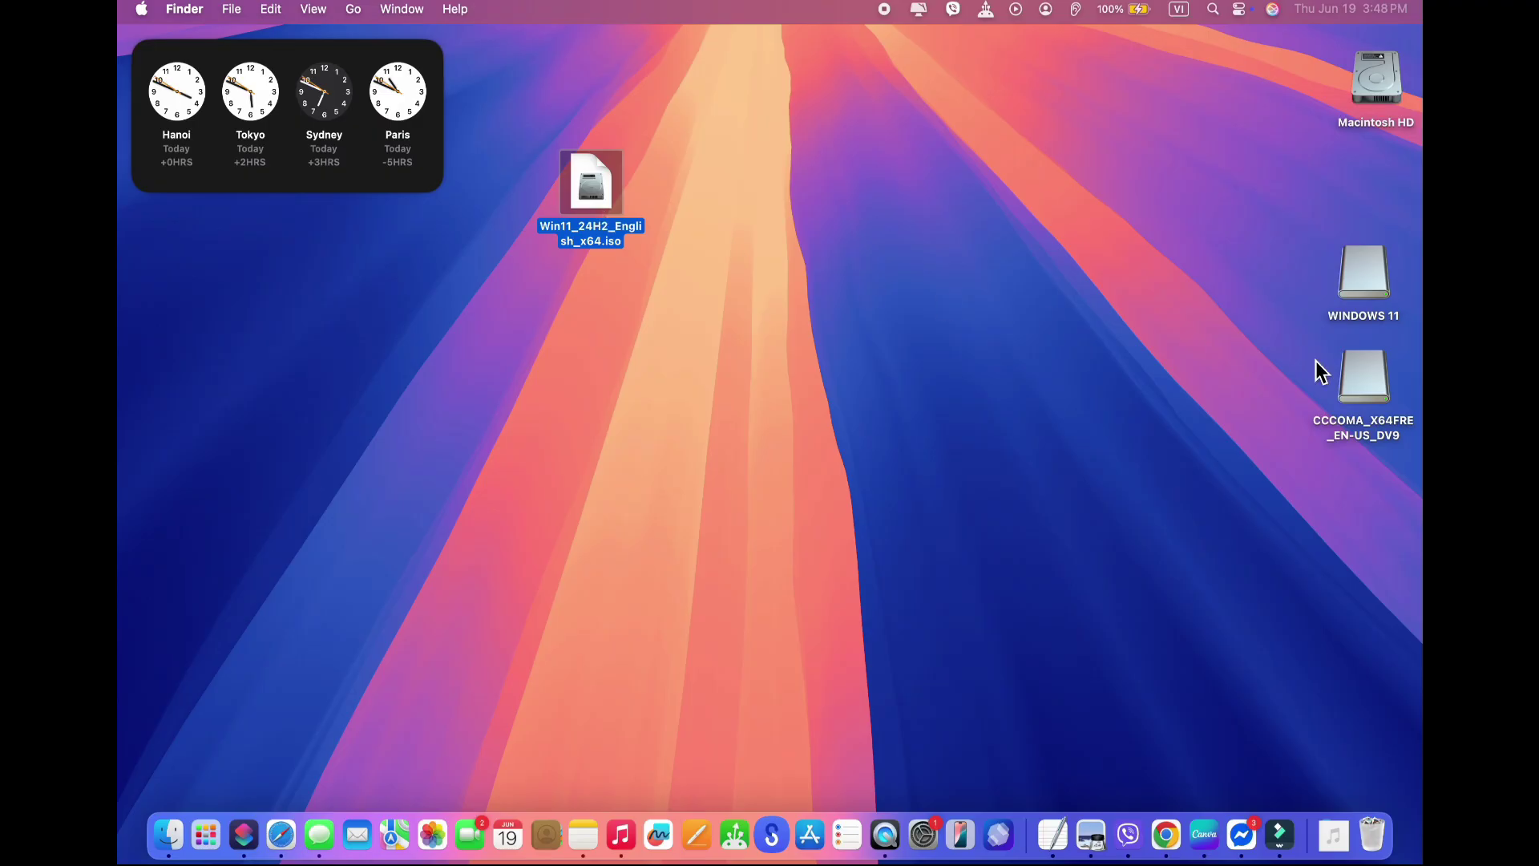
click(1364, 373)
drag(1364, 373, 1253, 242)
double_click(1252, 252)
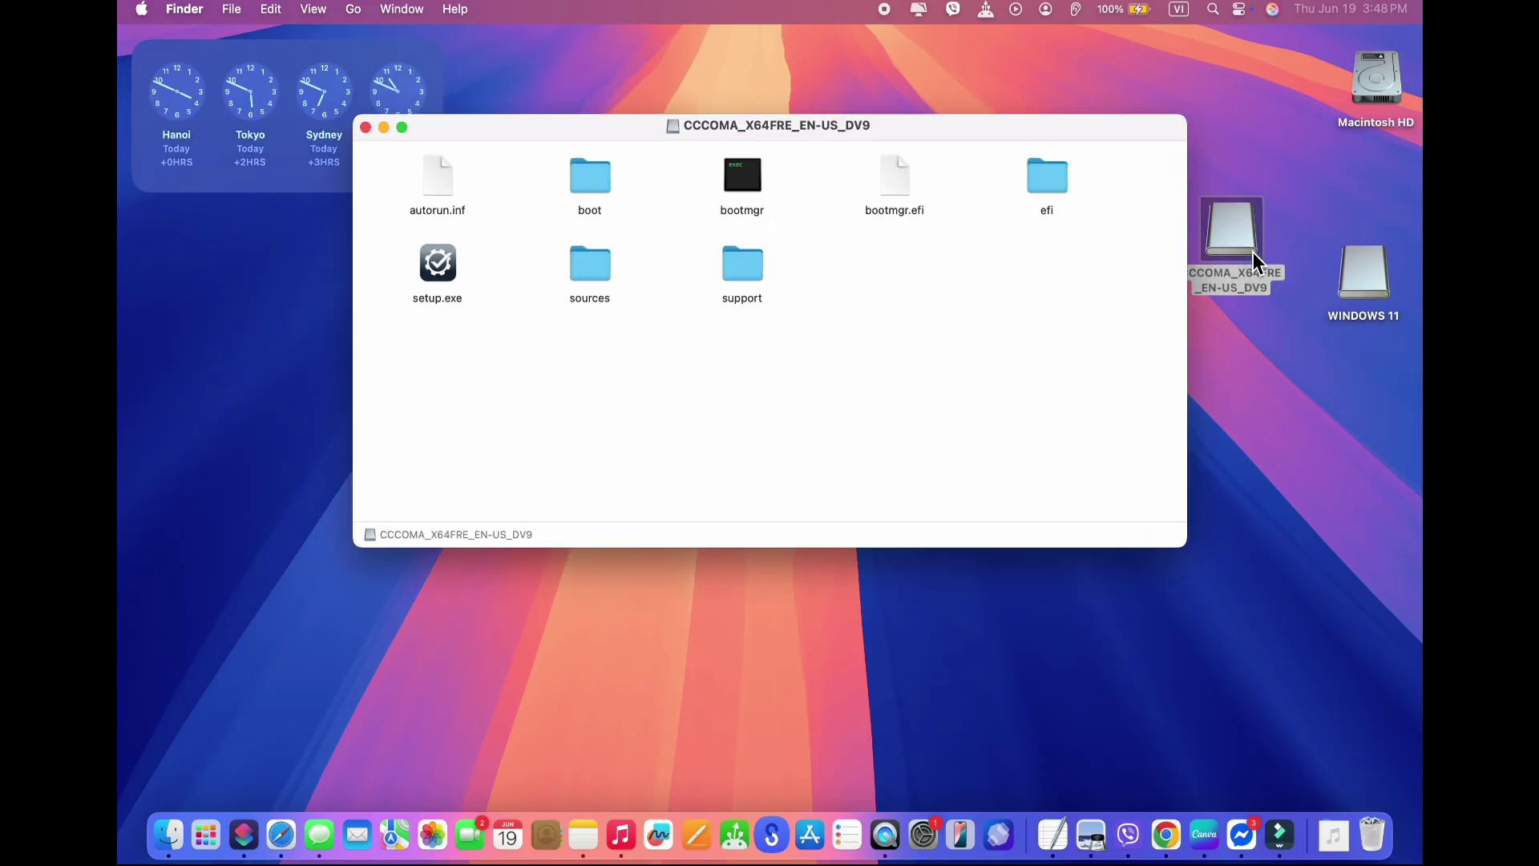
drag(936, 125, 715, 68)
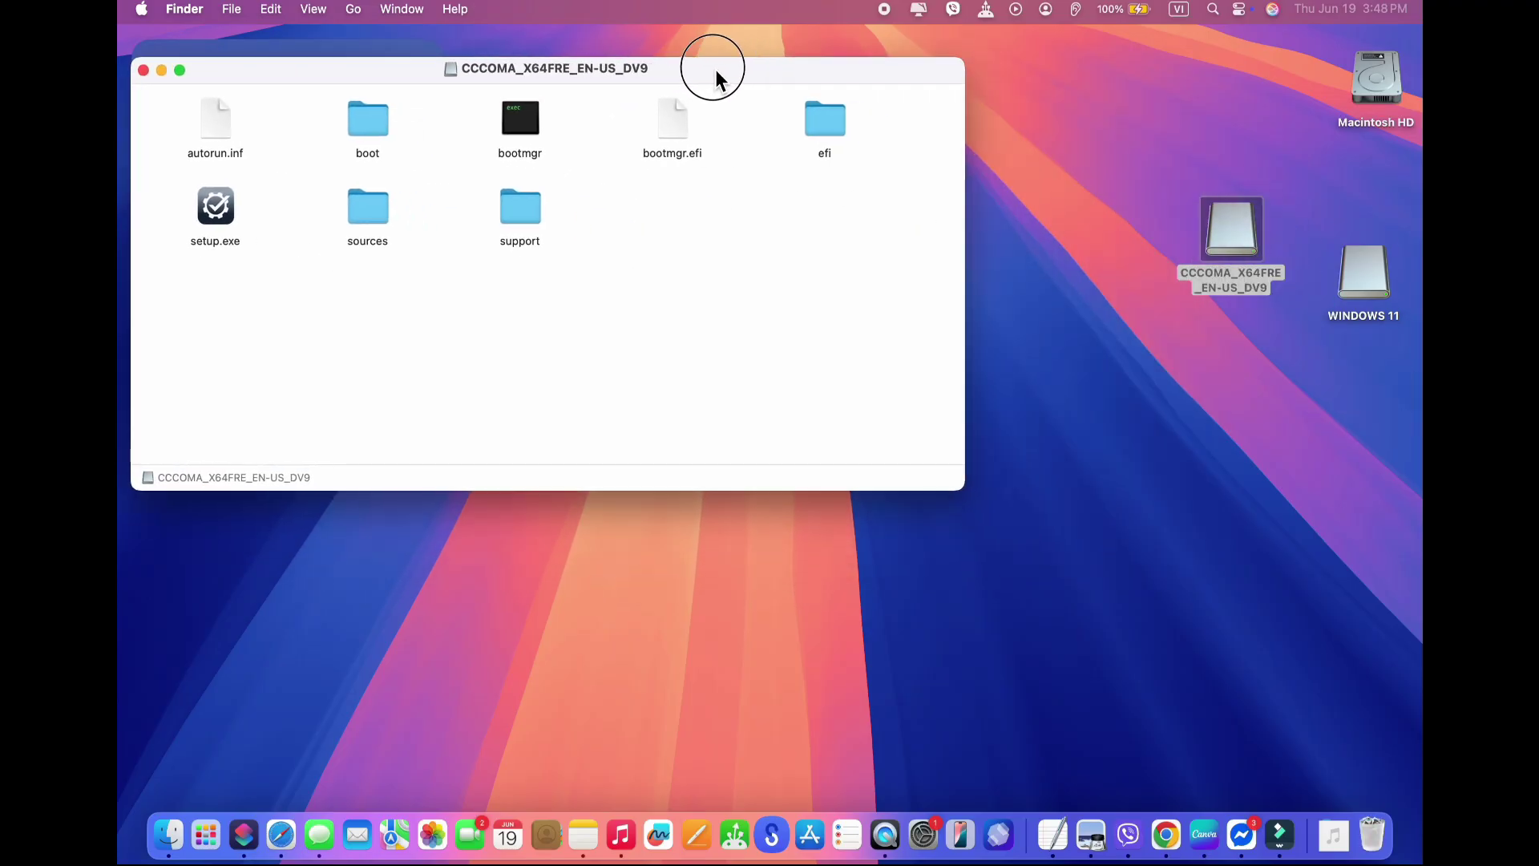
- Open the WINDOWS 11 drive at the lower right and select all eight installer items
click(1362, 286)
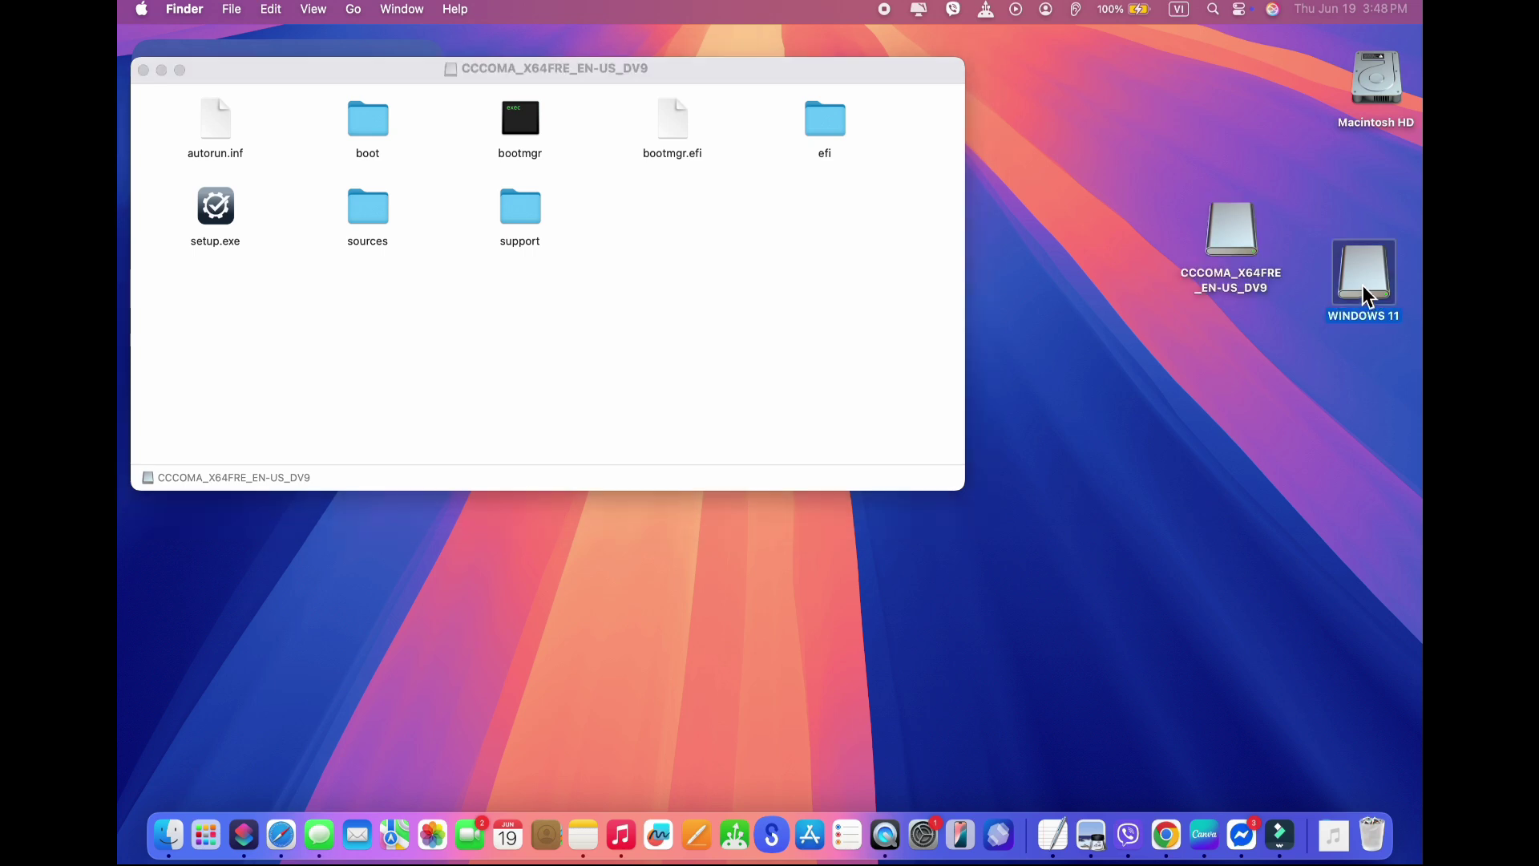
double_click(1365, 288)
drag(375, 105, 773, 370)
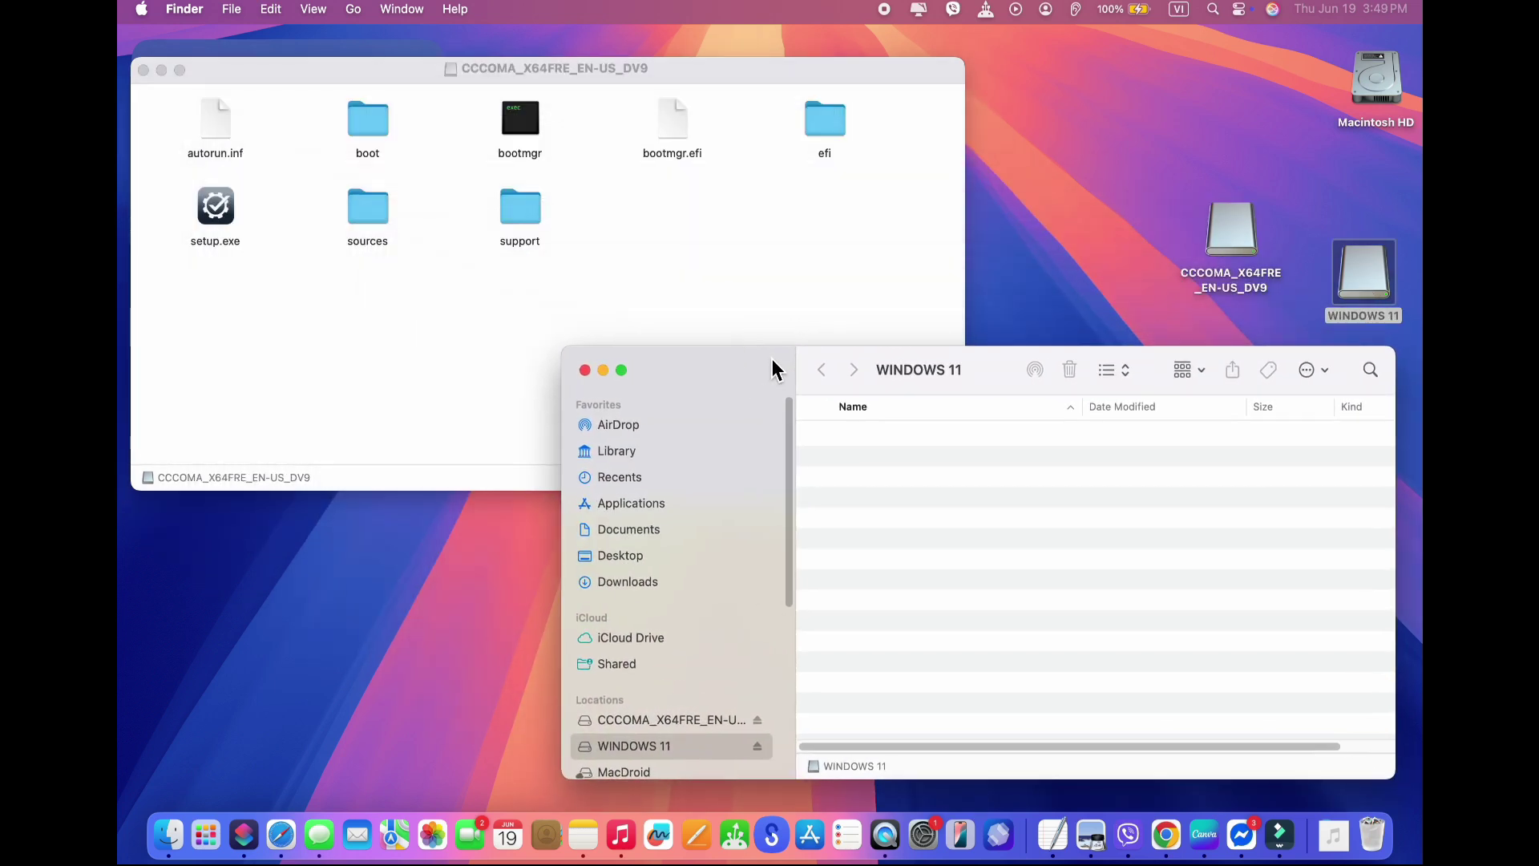
drag(854, 254, 214, 99)
- Copy the seven installer items, excluding the sources folder, onto WINDOWS 11
super+click(372, 207)
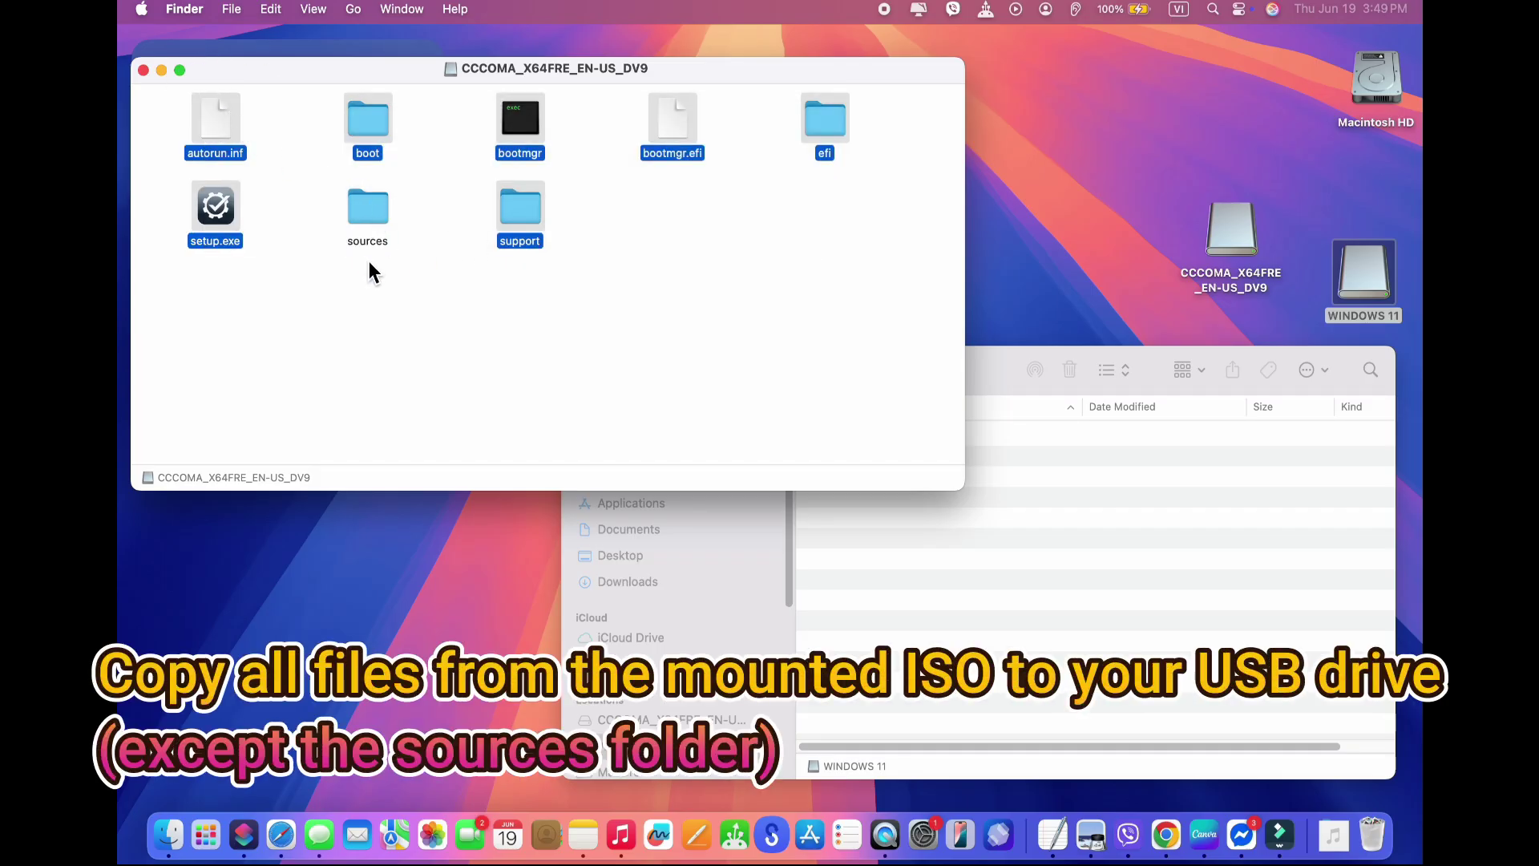
drag(373, 126, 993, 542)
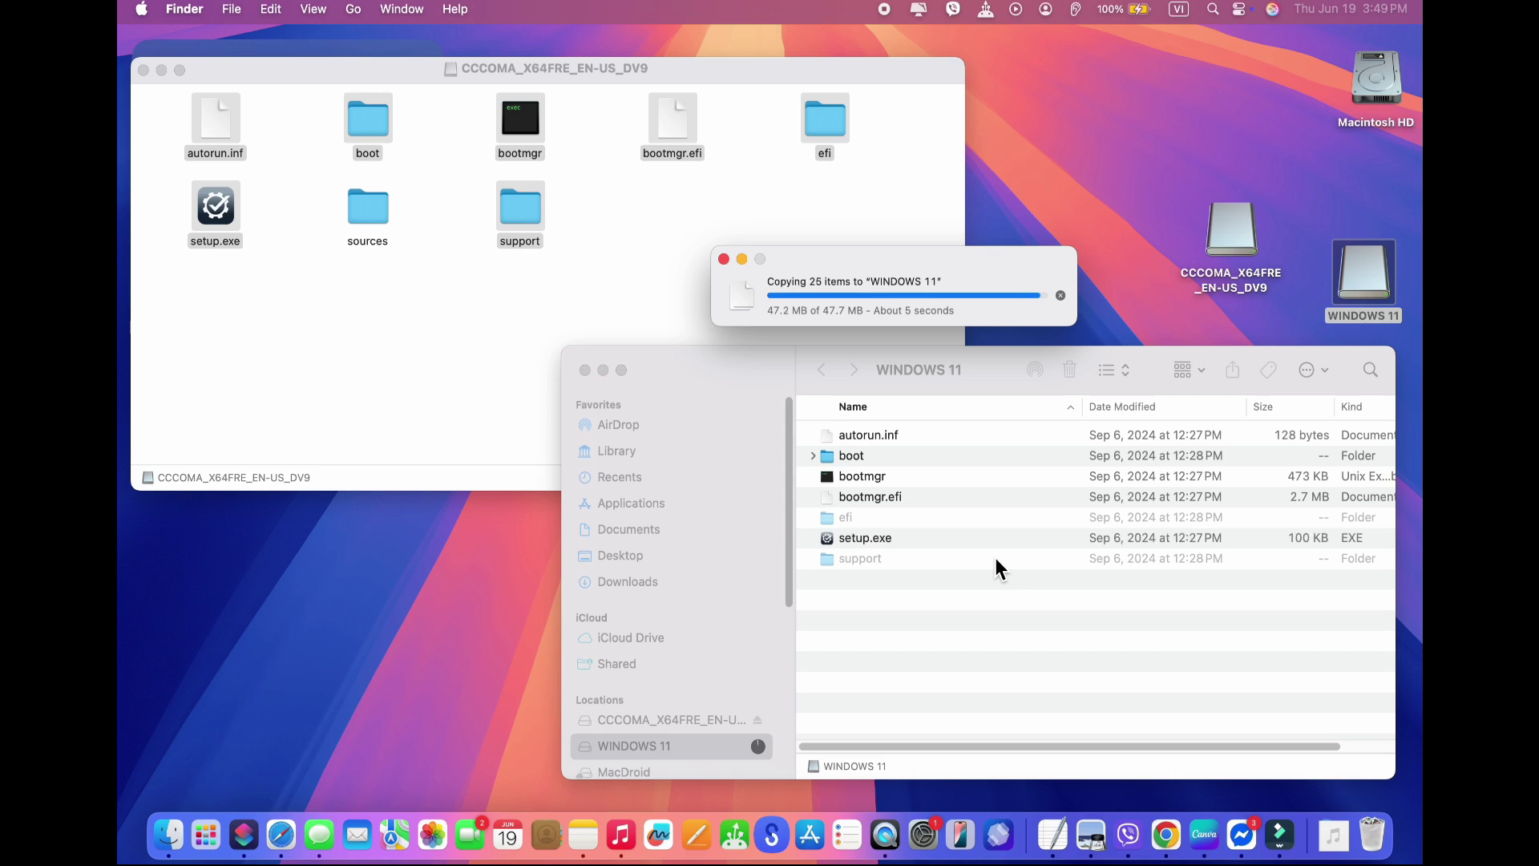
click(944, 590)
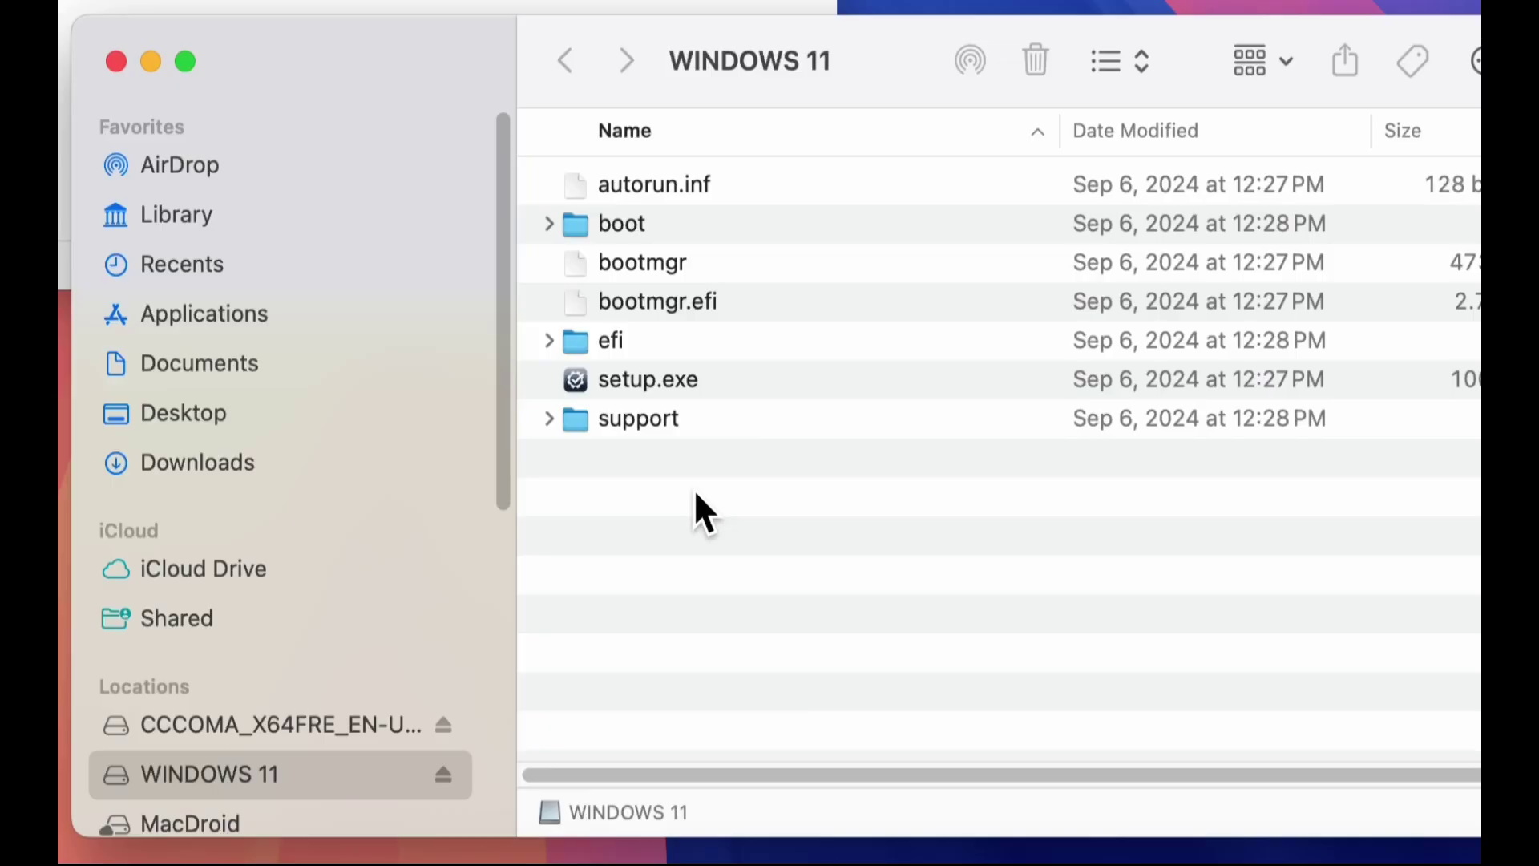
- Create an empty folder named sources on the WINDOWS 11 drive
right_click(888, 590)
click(758, 507)
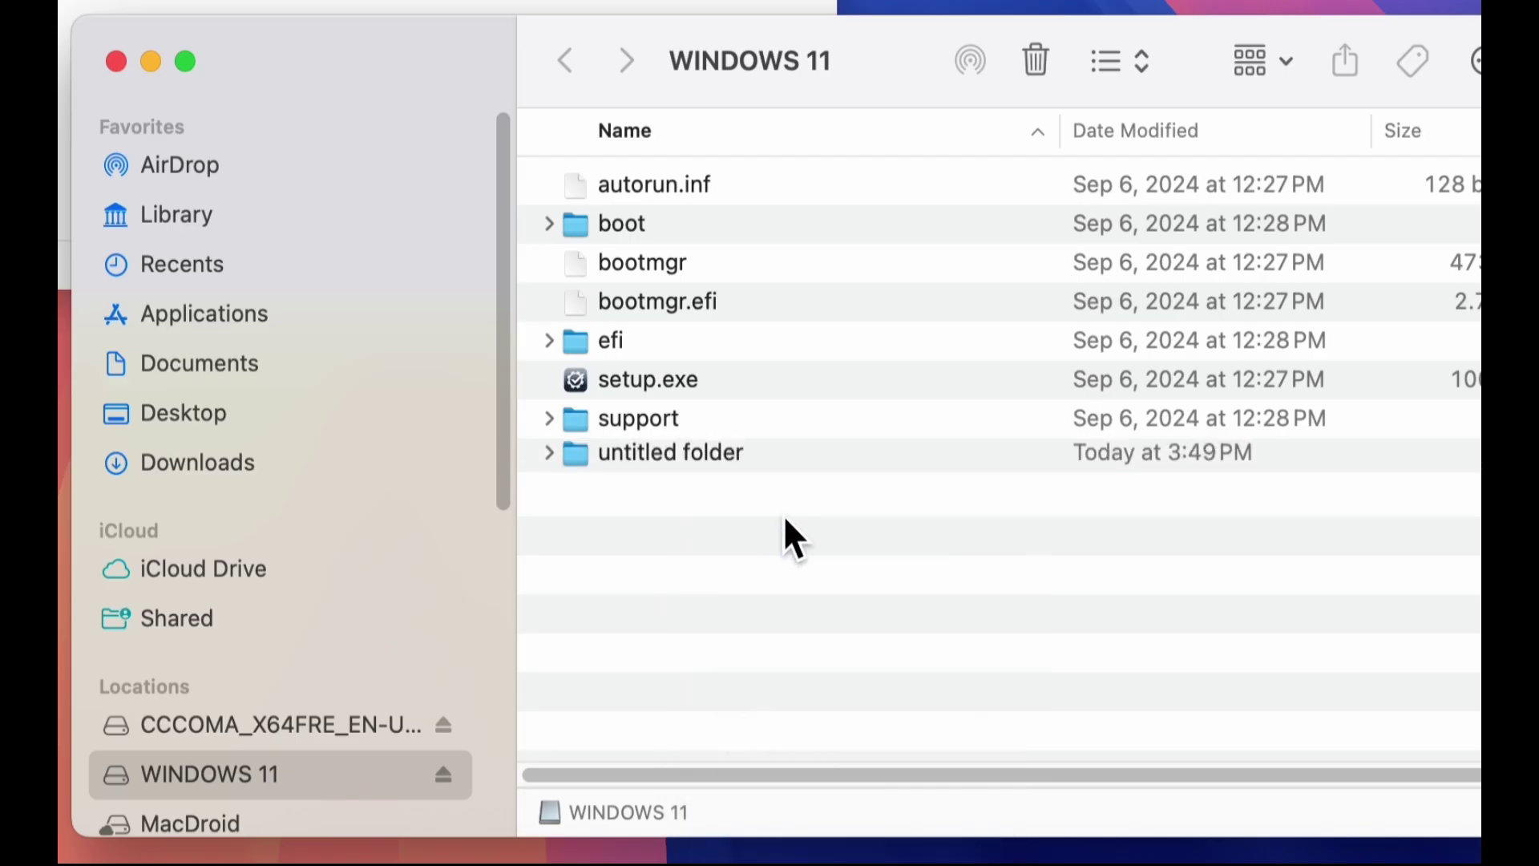
text(sources)
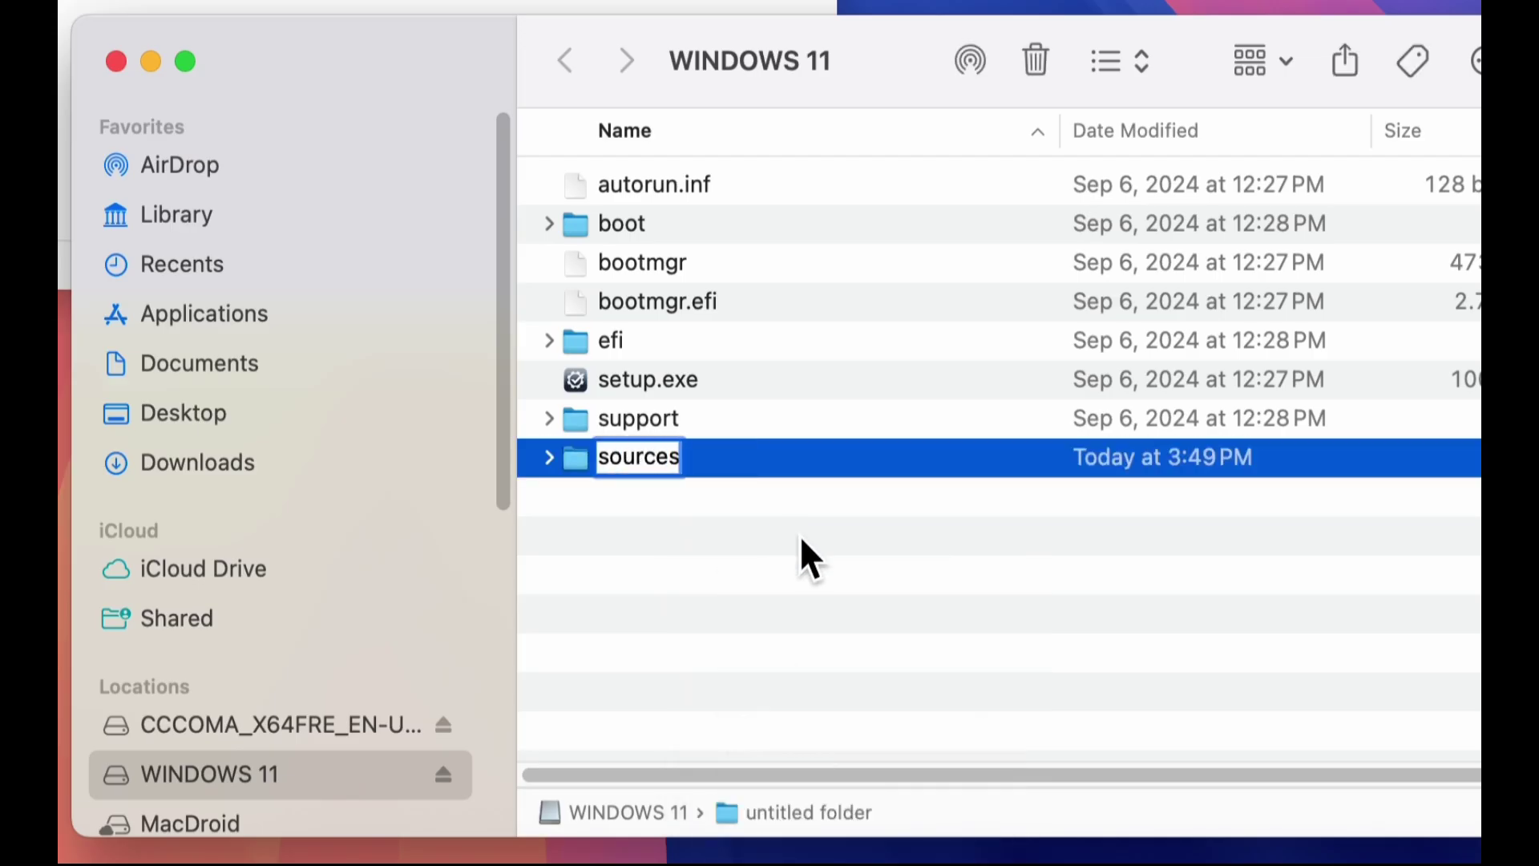
key(Return)
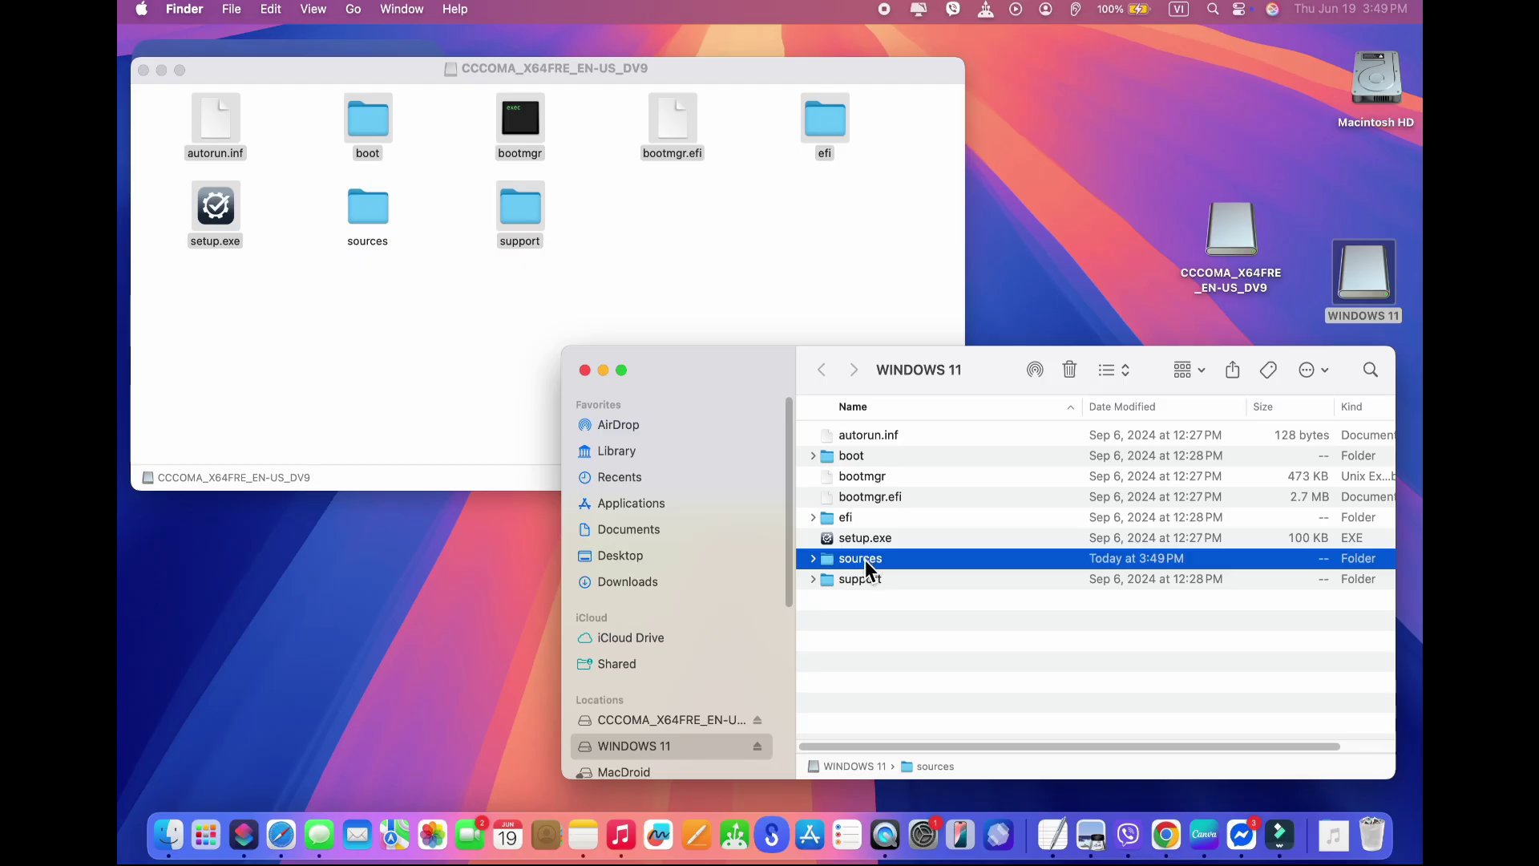
- Open the sources folder on WINDOWS 11 and the installer's sources folder
double_click(864, 559)
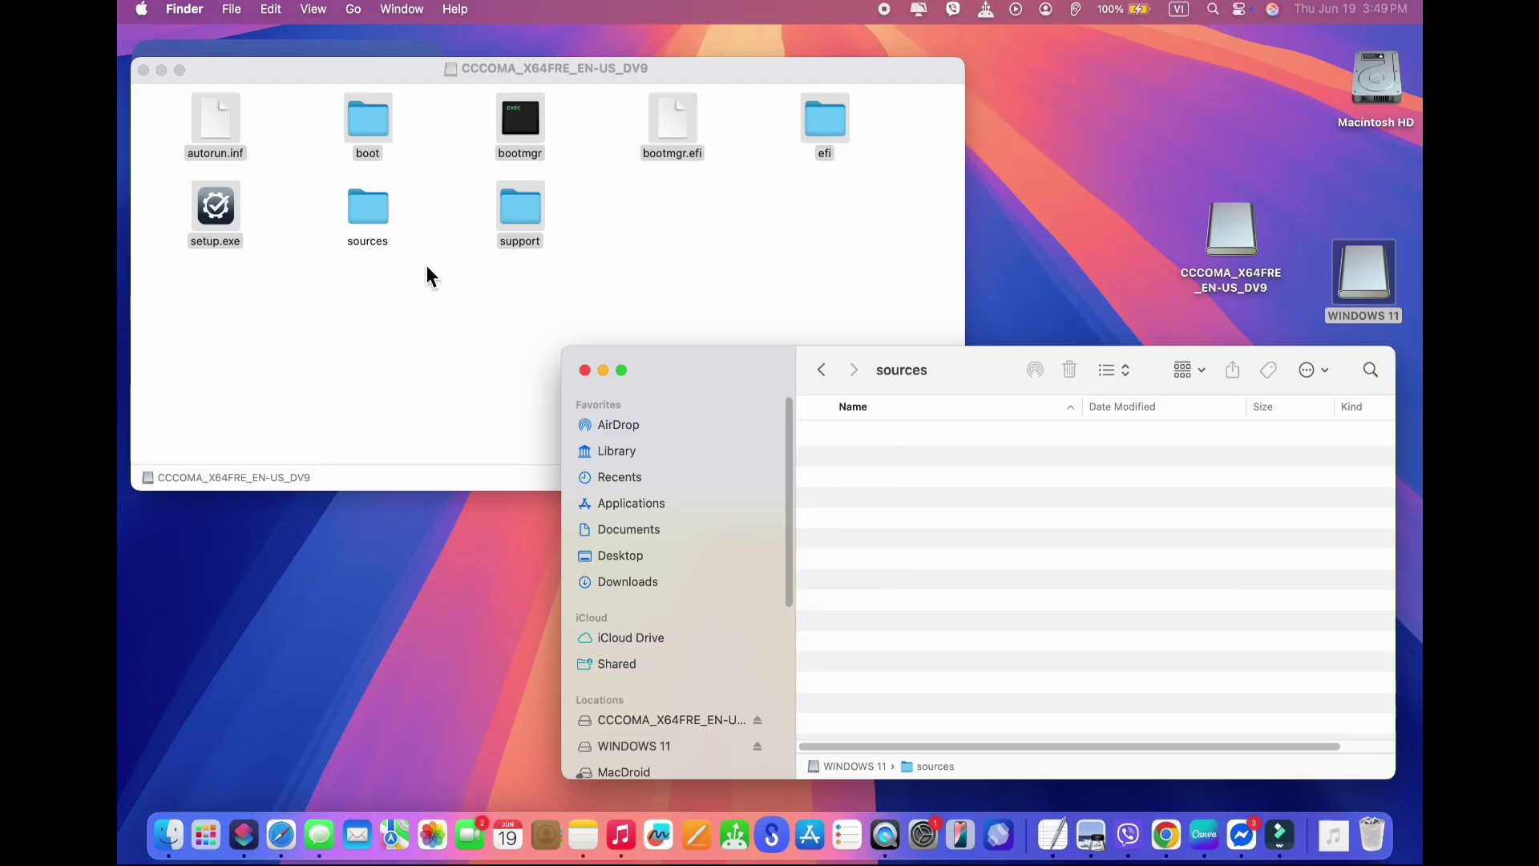
click(374, 210)
double_click(374, 210)
click(325, 237)
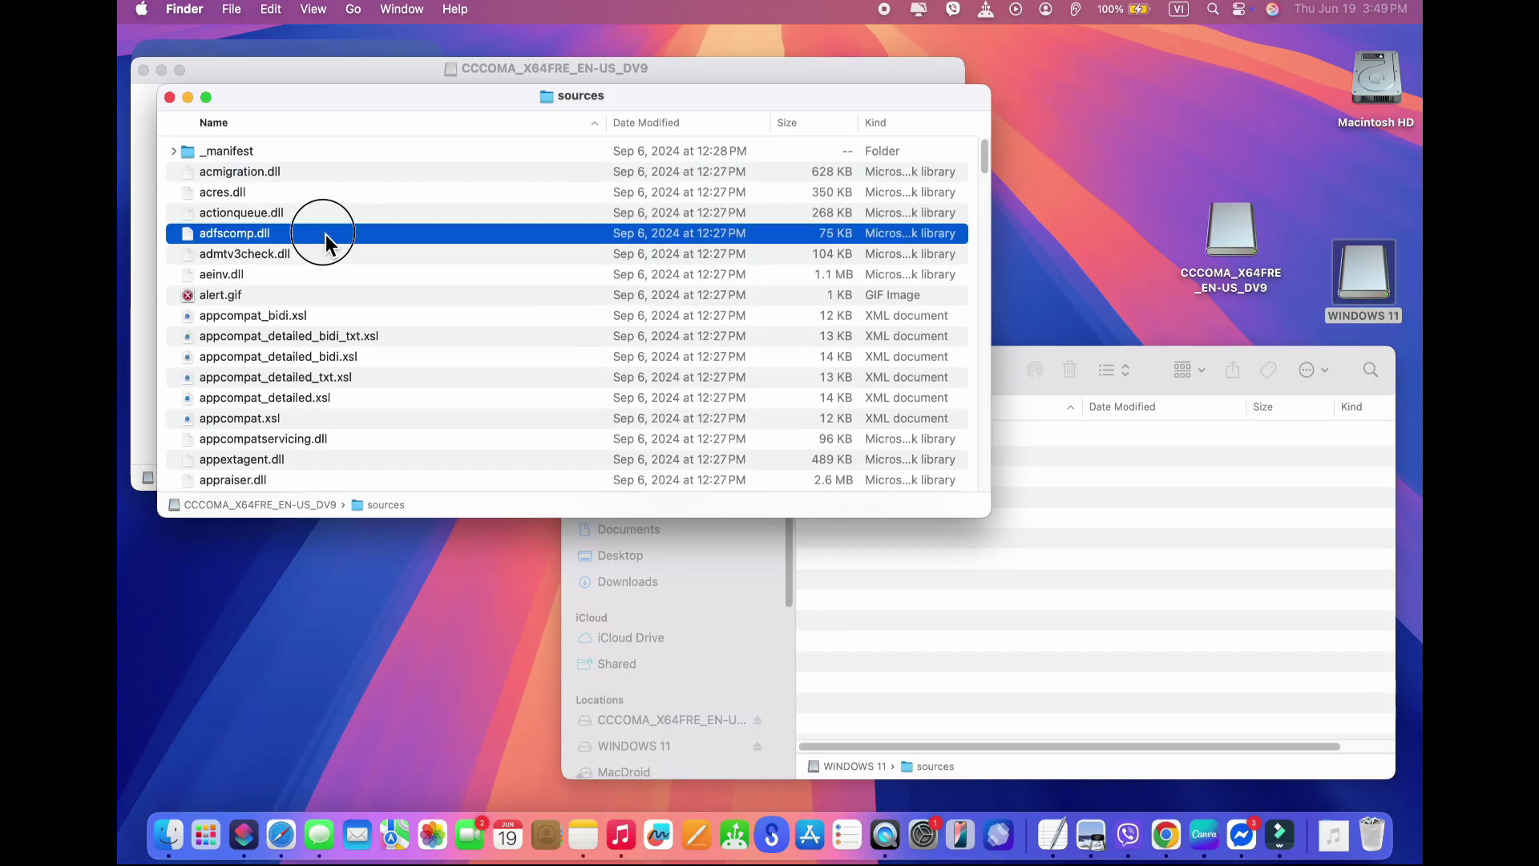
scroll(343, 339, down, 10)
scroll(340, 377, down, 20)
- Check the size and details of install.wim
click(255, 366)
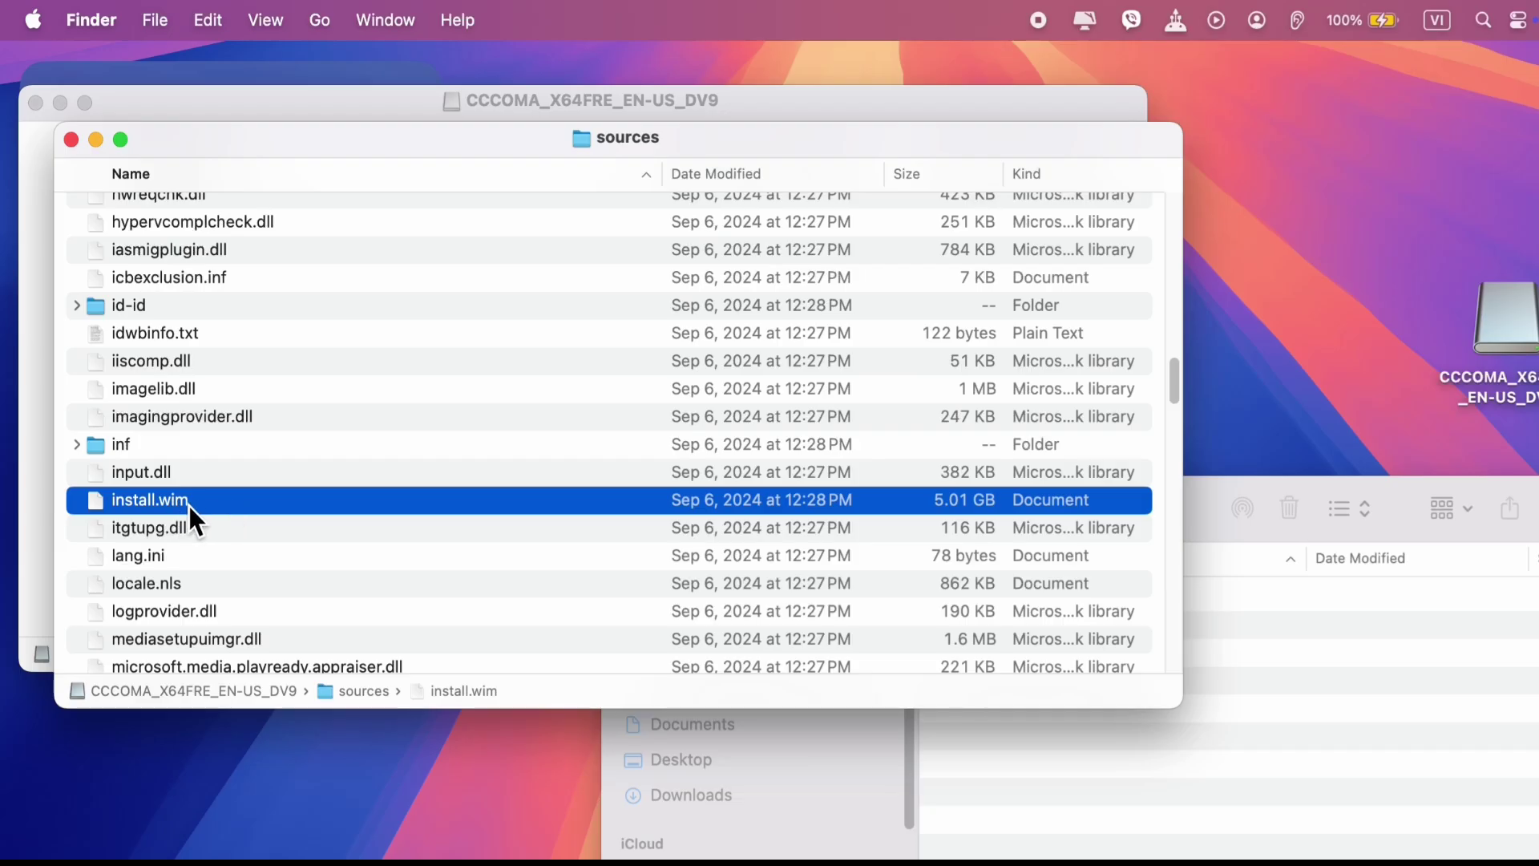
right_click(189, 507)
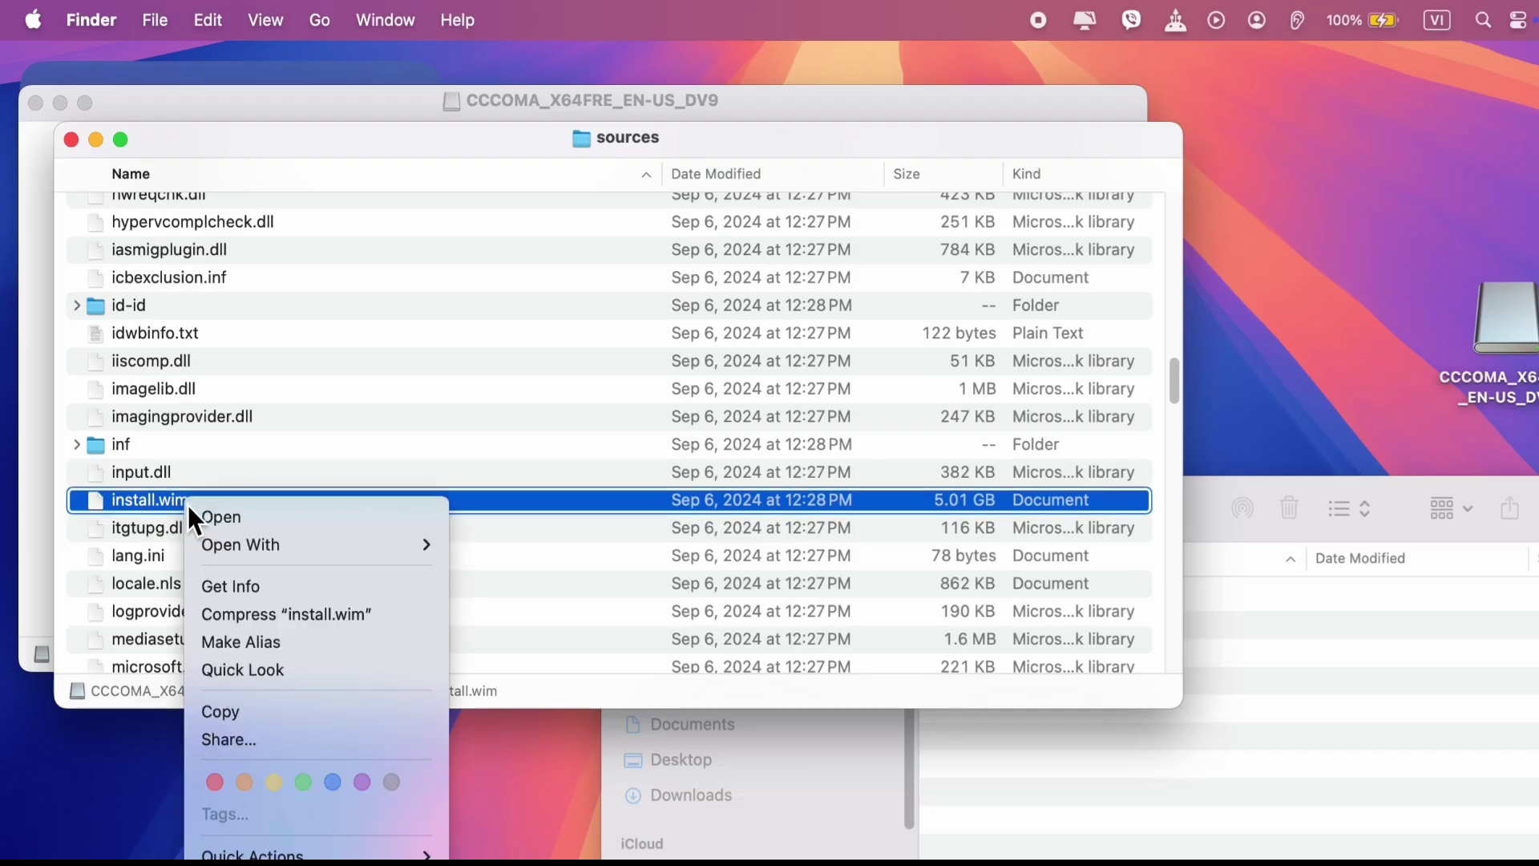
click(248, 584)
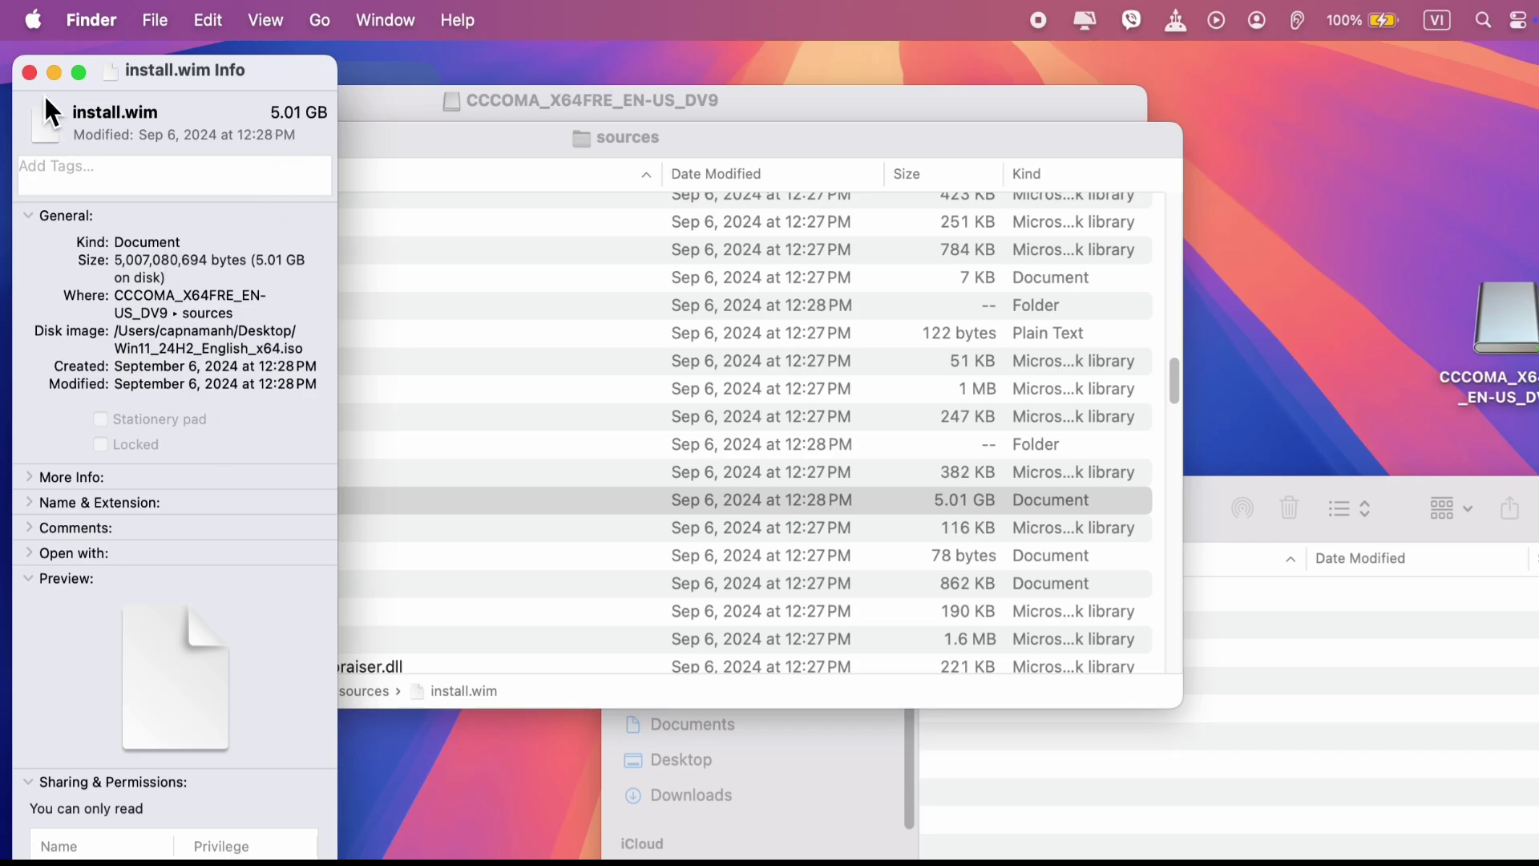
click(31, 74)
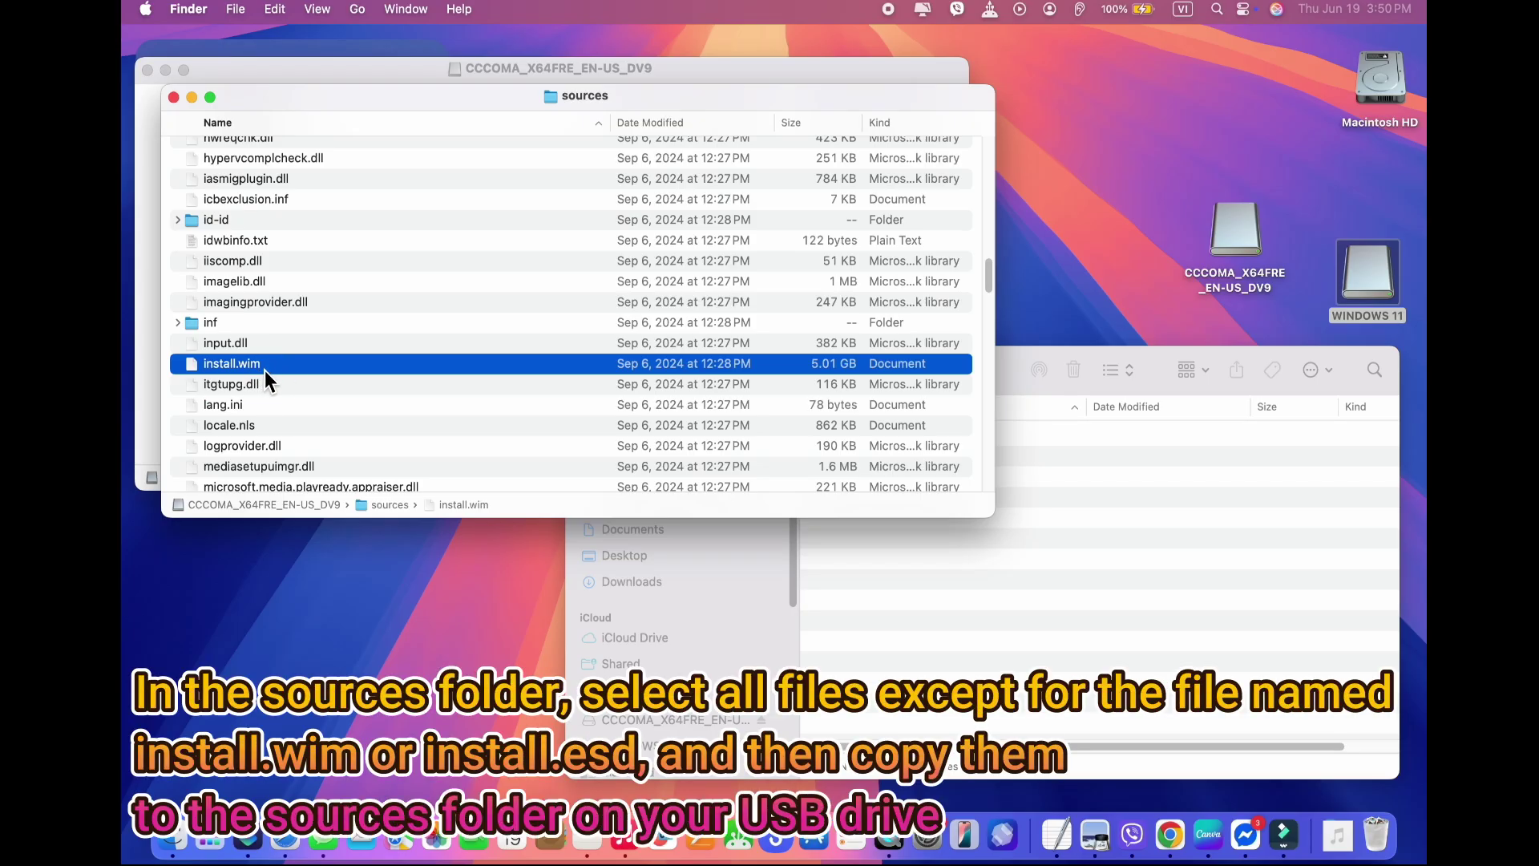
- Copy every file except install.wim into the WINDOWS 11 sources folder
key(super+a)
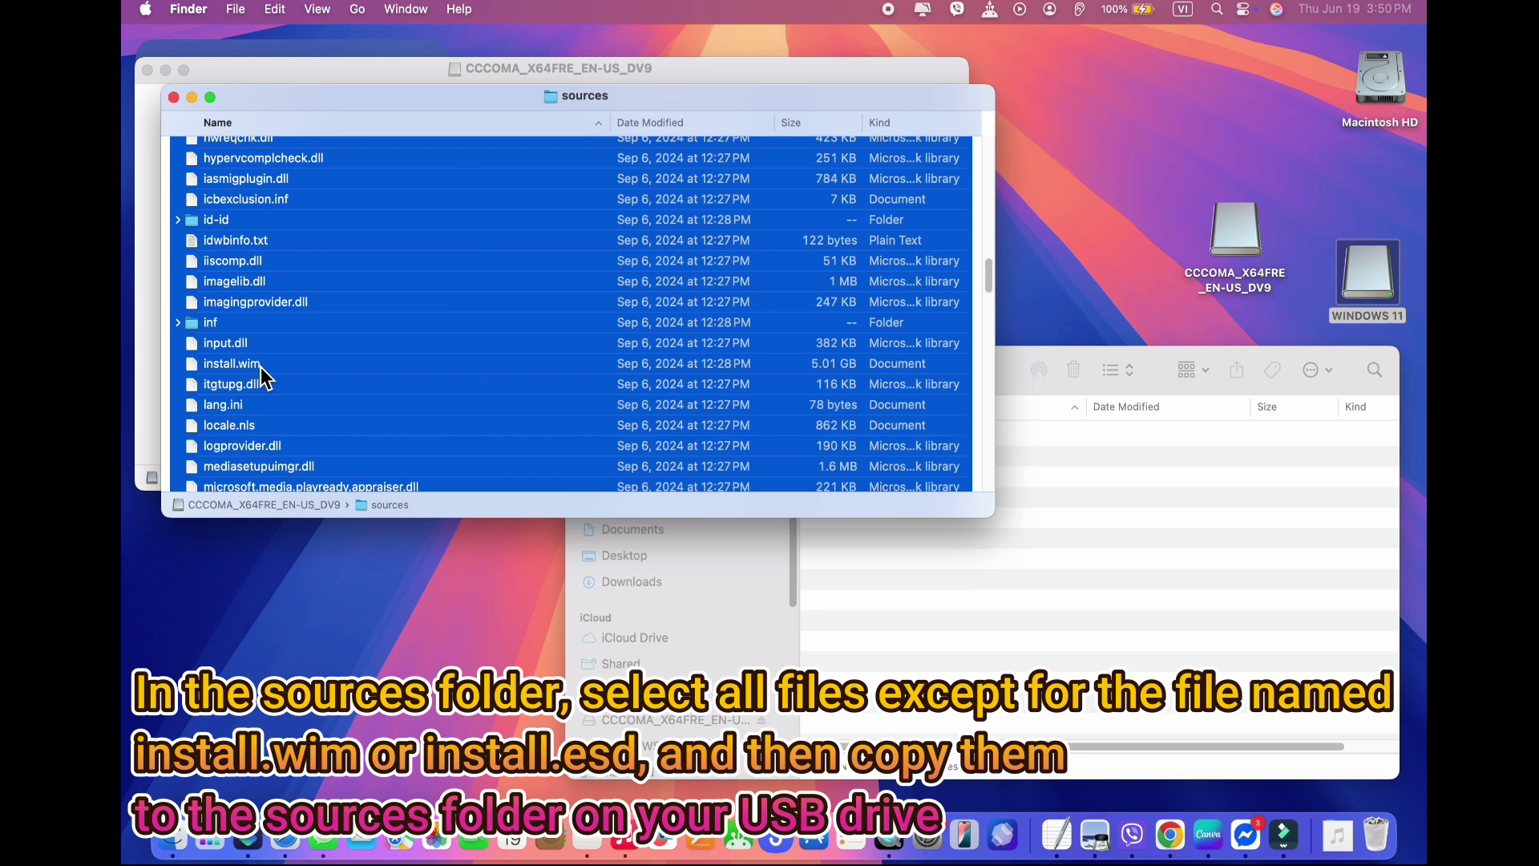
click(264, 367)
key(super+a)
super+click(255, 366)
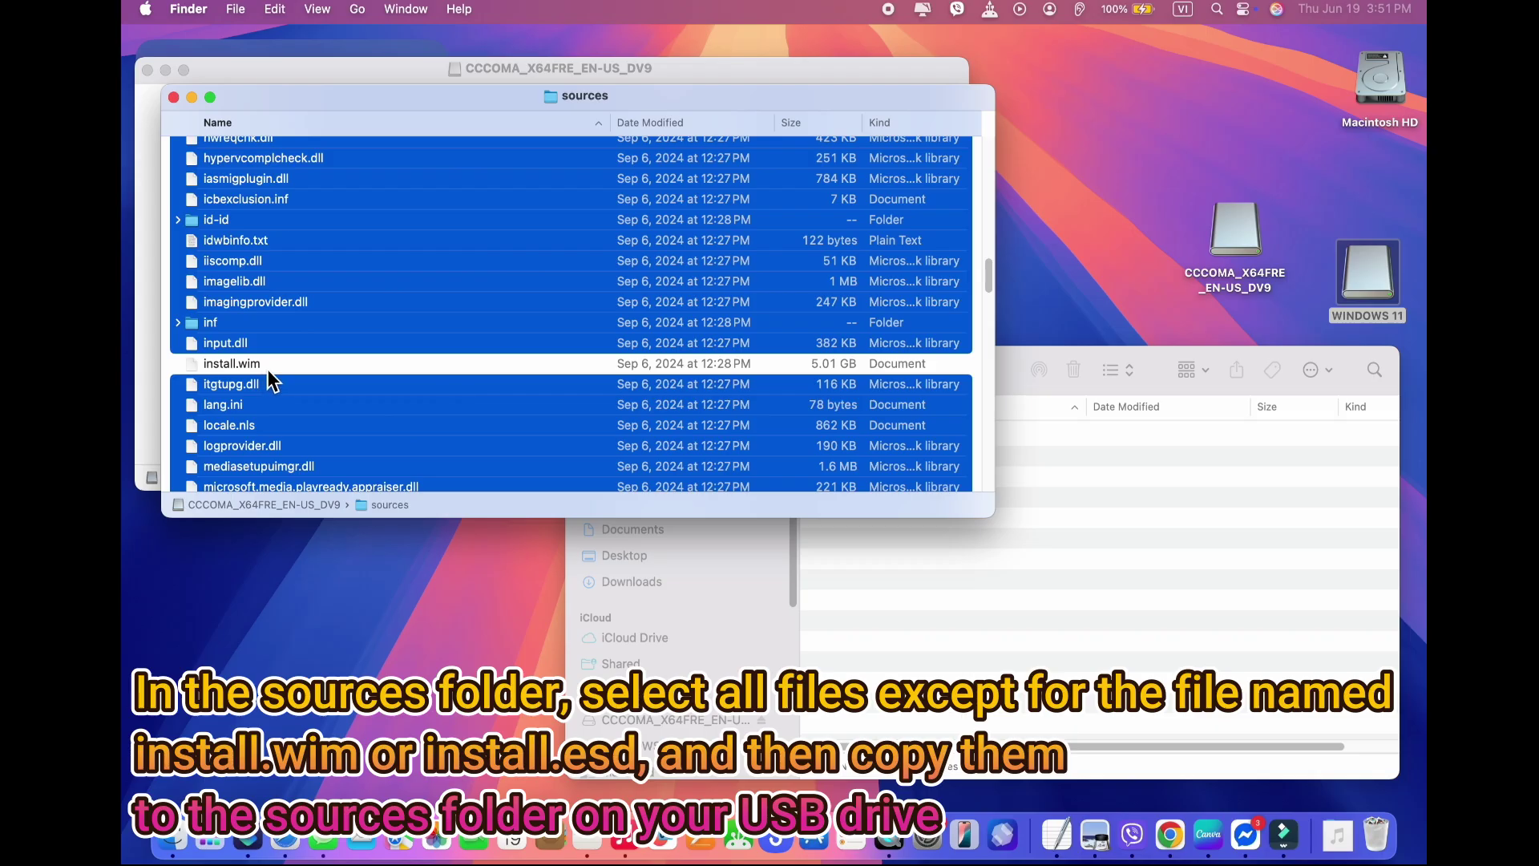
drag(625, 431, 1096, 518)
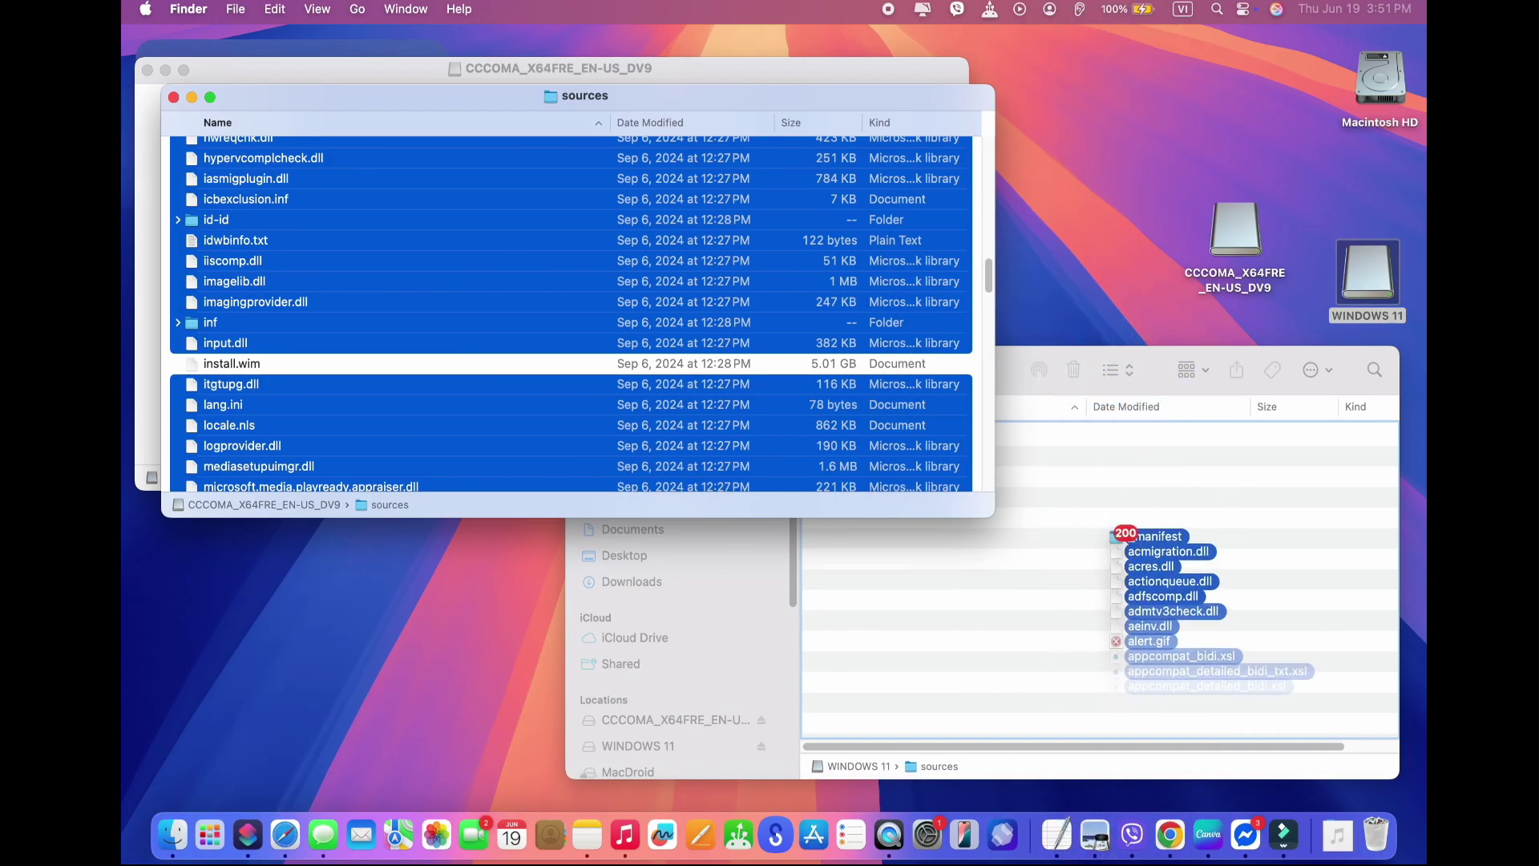